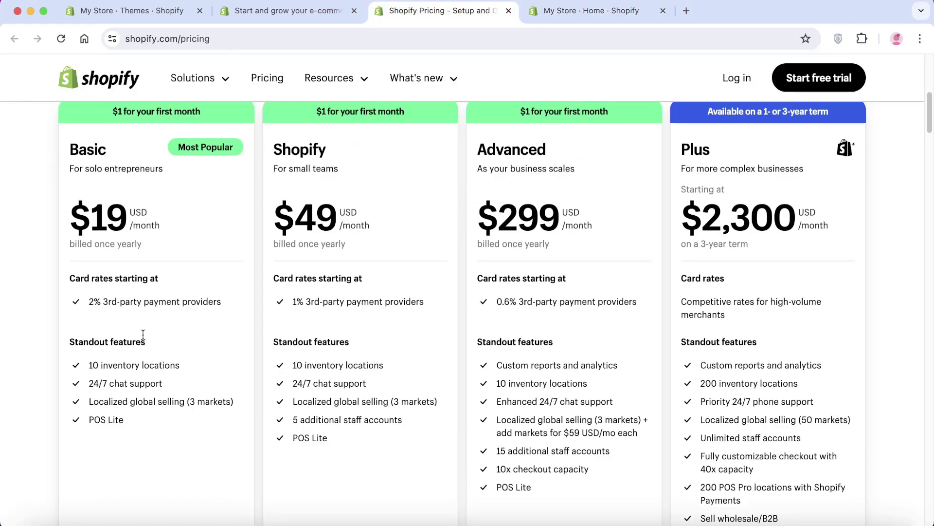
Scroll down the Shopify homepage to view its free-trial offer
{"action": "scroll", "coordinate": [467, 292], "scroll_direction": "down", "scroll_amount": 4}
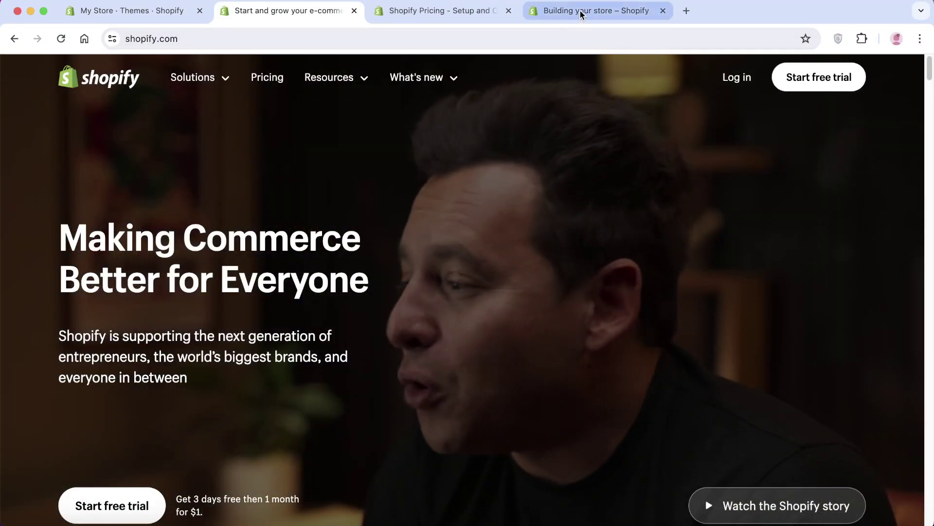
Open the store setup questions and skip them with 'I don't want help setting up'
{"action": "left_click", "coordinate": [582, 13]}
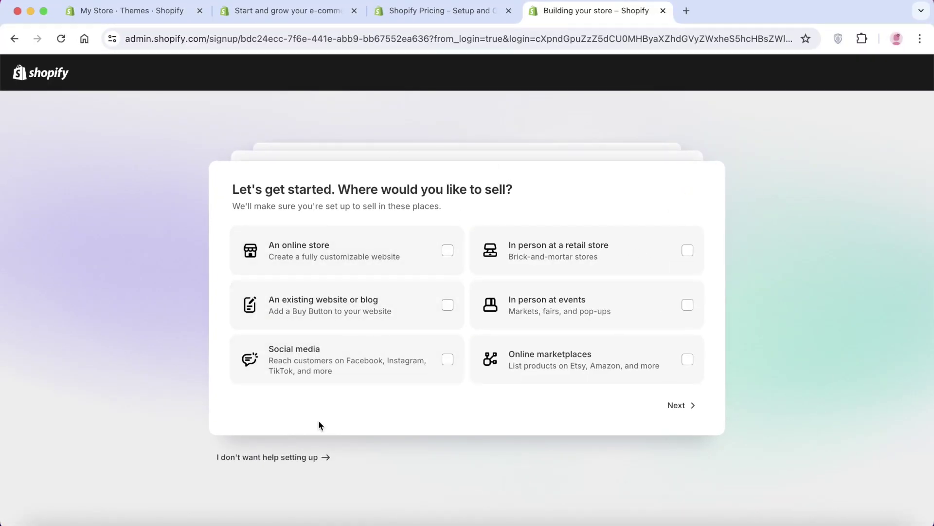
{"action": "left_click", "coordinate": [304, 458]}
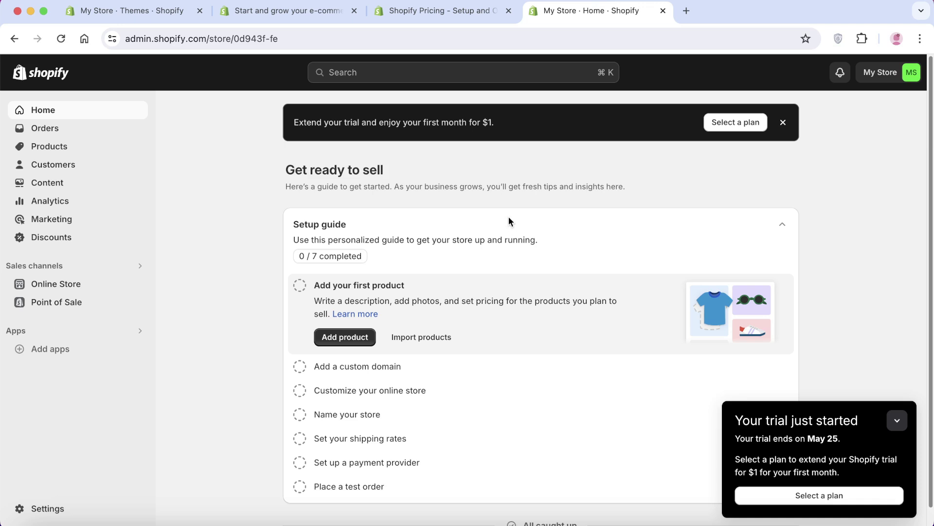
{"action": "left_click", "coordinate": [434, 9]}
{"action": "scroll", "coordinate": [143, 334], "scroll_direction": "up", "scroll_amount": 1}
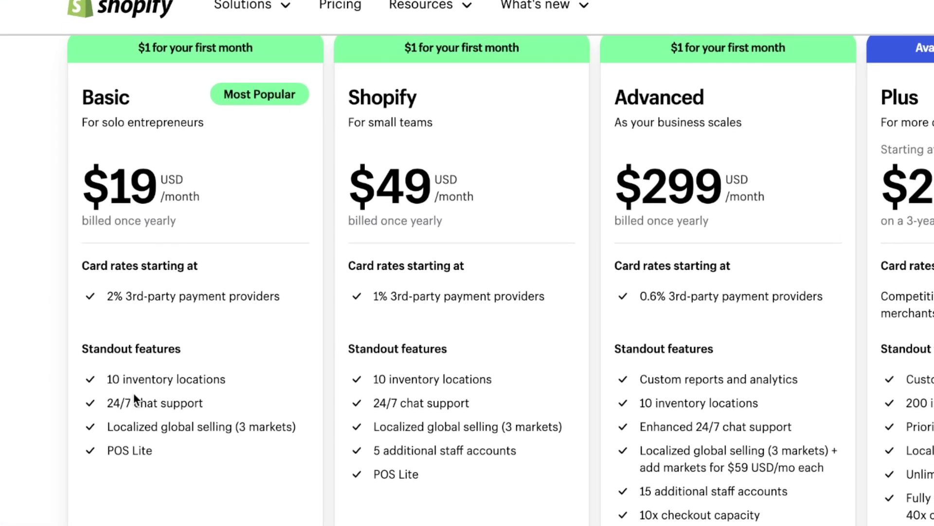
{"action": "scroll", "coordinate": [139, 372], "scroll_direction": "down", "scroll_amount": 3}
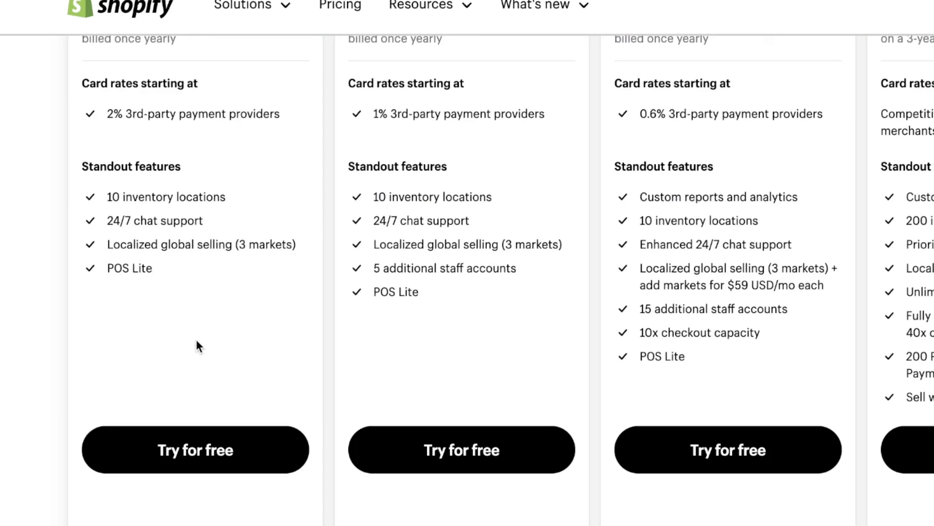
{"action": "scroll", "coordinate": [197, 339], "scroll_direction": "up", "scroll_amount": 1}
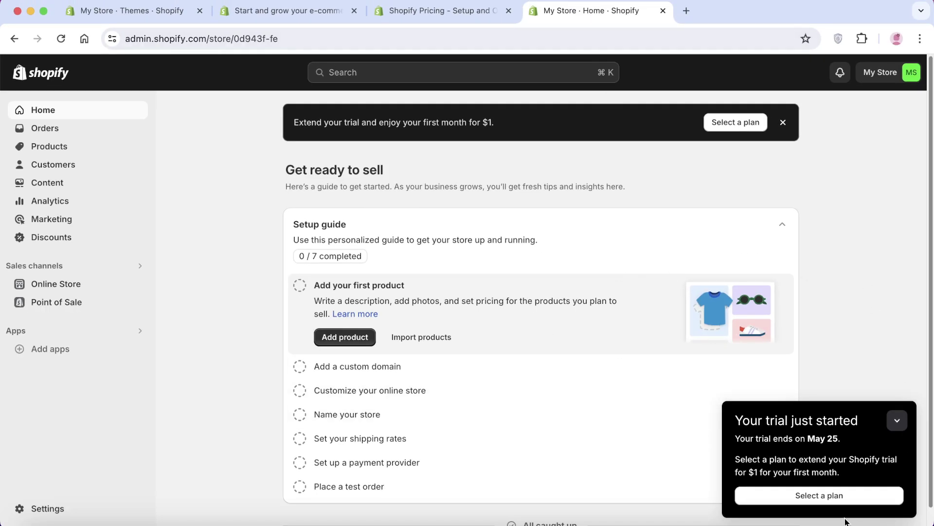
Choose the Basic plan from the trial banner's plan options and review the subscription
{"action": "left_click", "coordinate": [724, 125]}
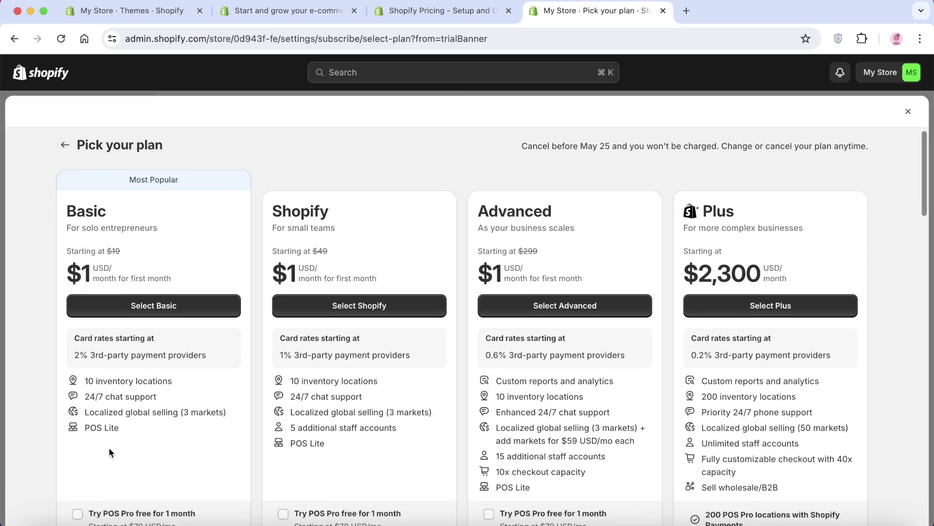
{"action": "scroll", "coordinate": [109, 447], "scroll_direction": "down", "scroll_amount": 3}
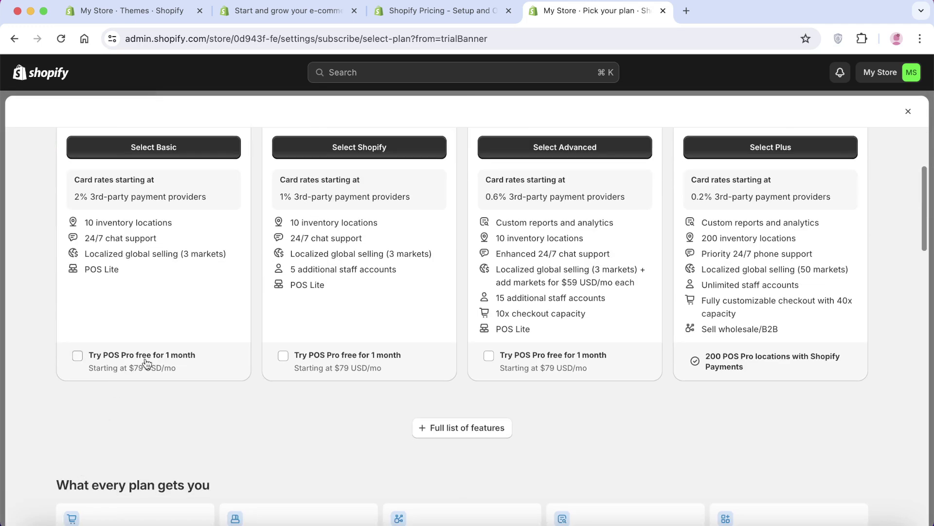
{"action": "scroll", "coordinate": [141, 370], "scroll_direction": "up", "scroll_amount": 3}
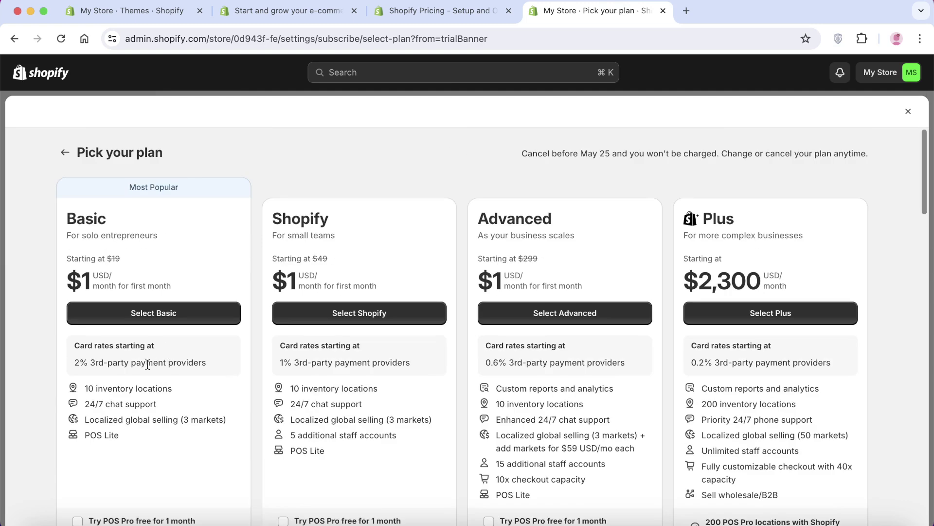
{"action": "left_click", "coordinate": [160, 314]}
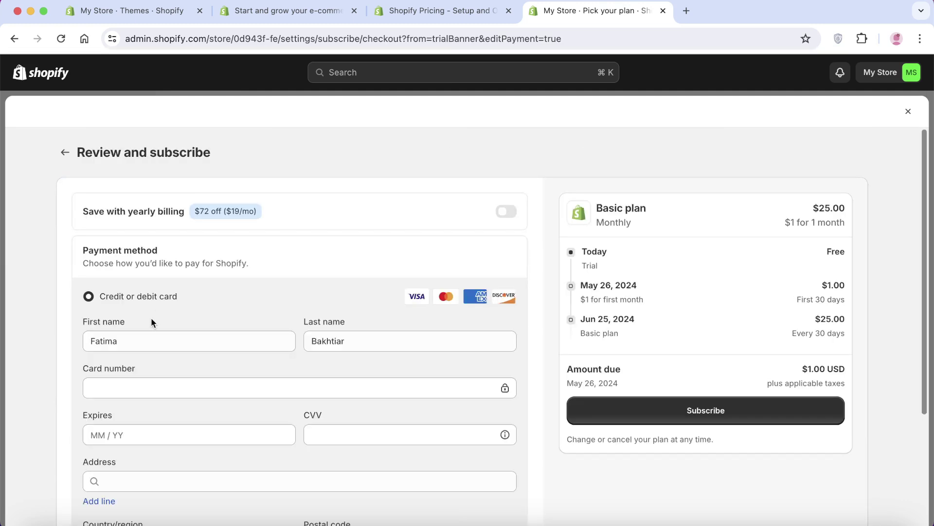
{"action": "scroll", "coordinate": [285, 304], "scroll_direction": "down", "scroll_amount": 1}
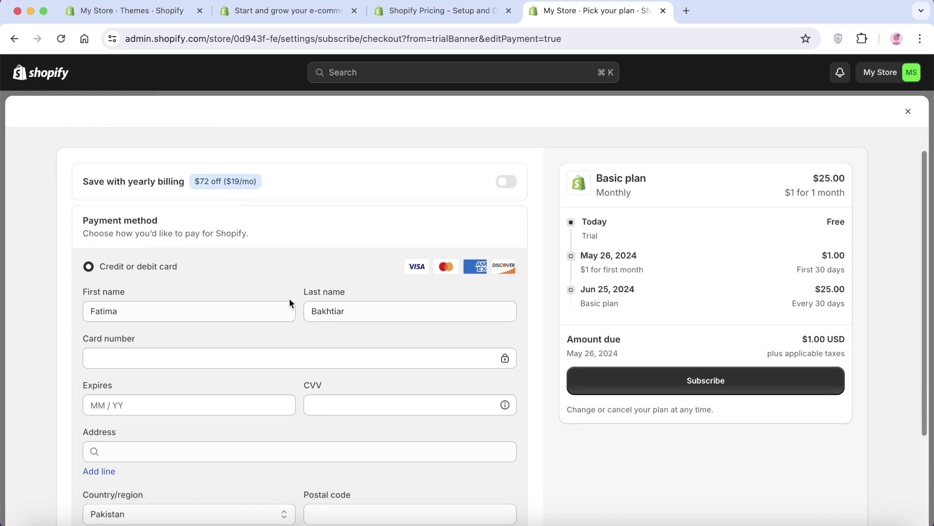
{"action": "scroll", "coordinate": [287, 302], "scroll_direction": "down", "scroll_amount": 4}
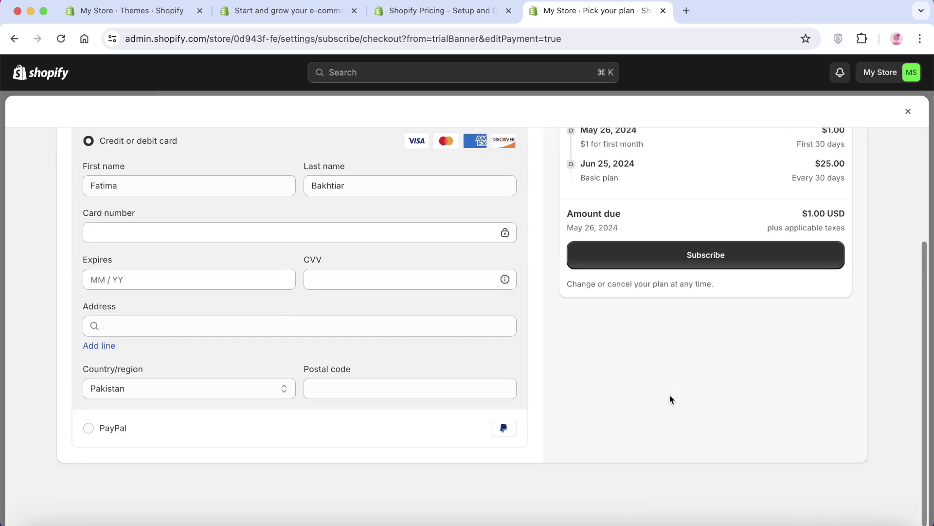
{"action": "scroll", "coordinate": [670, 396], "scroll_direction": "up", "scroll_amount": 5}
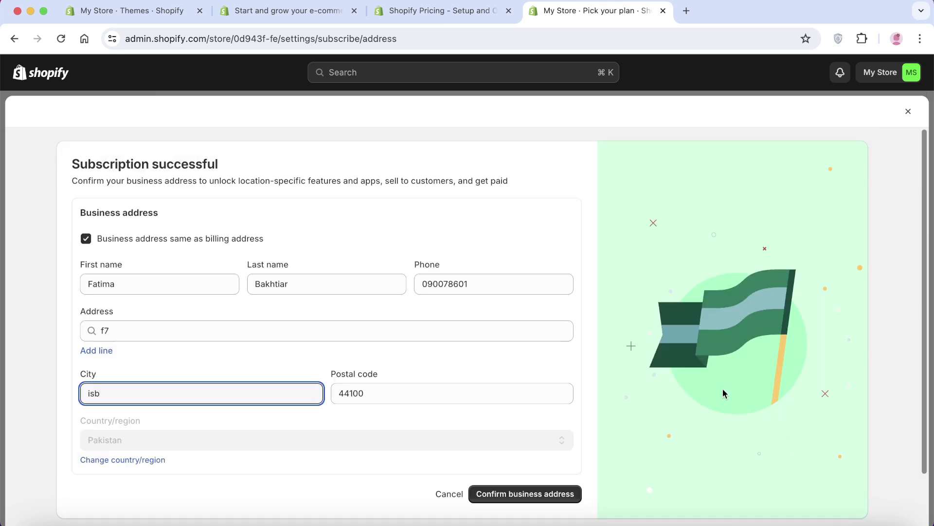
Confirm the business address to complete the Basic plan subscription
{"action": "left_click", "coordinate": [532, 494]}
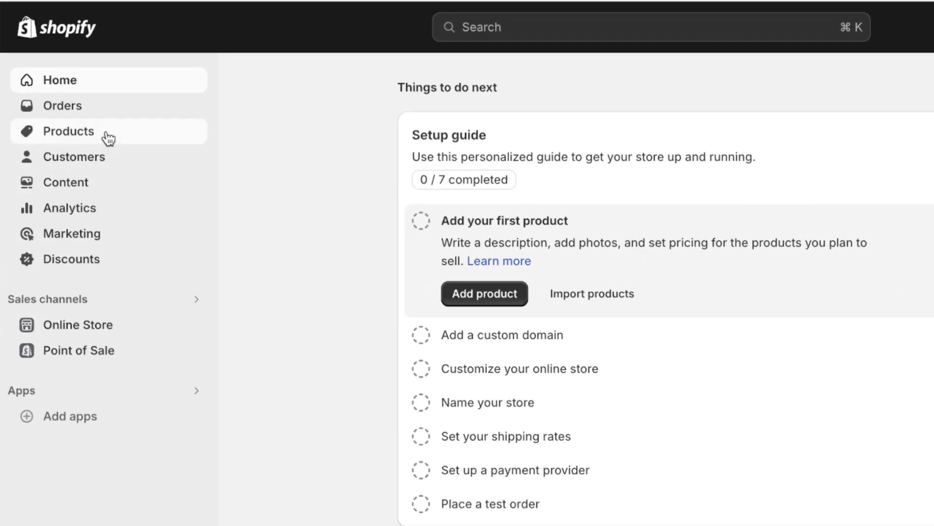
Start a new product from the Products list and title it 'Shirt'
{"action": "left_click", "coordinate": [77, 149]}
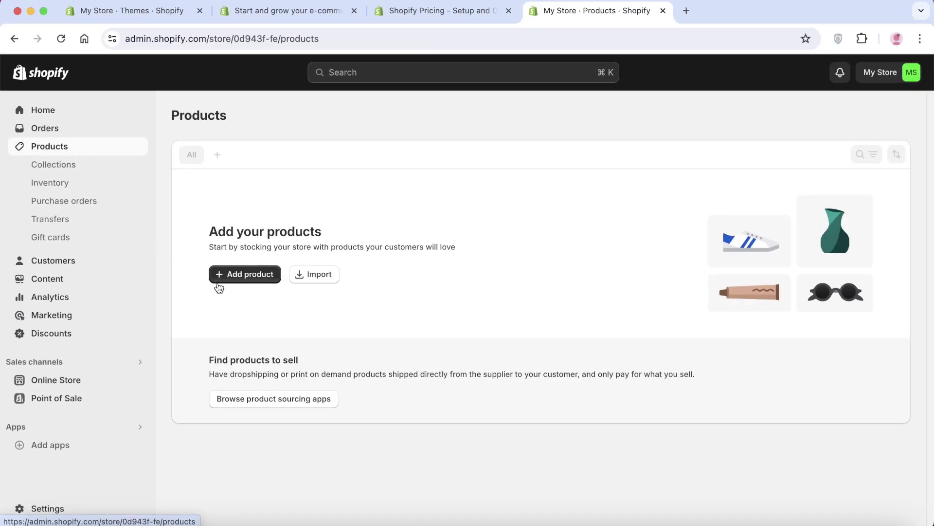
{"action": "left_click", "coordinate": [326, 318]}
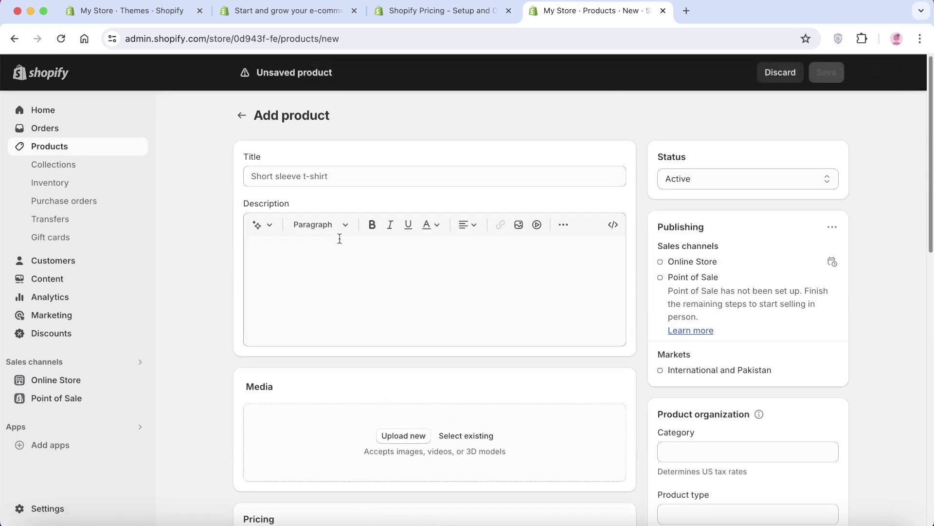
{"action": "left_click", "coordinate": [364, 171]}
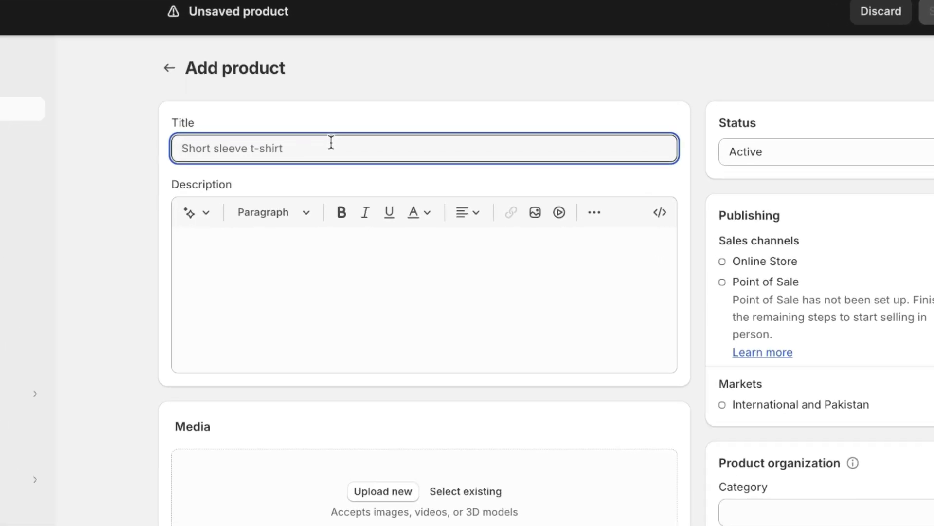
{"action": "type", "text": "h"}
{"action": "key", "text": "BackSpace"}
{"action": "type", "text": "Shirt"}
Generate an AI product description from the keyword 'shirt' and keep it
{"action": "left_click", "coordinate": [201, 220]}
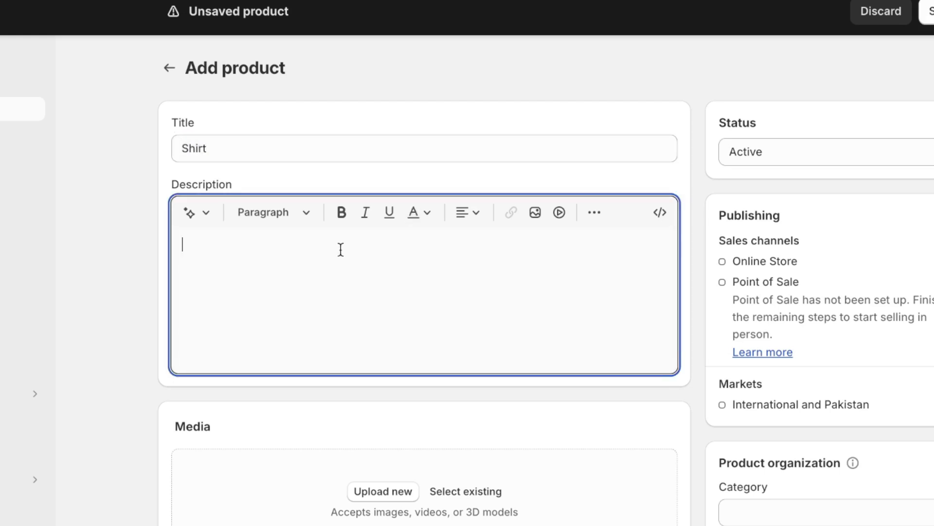
{"action": "left_click", "coordinate": [192, 217]}
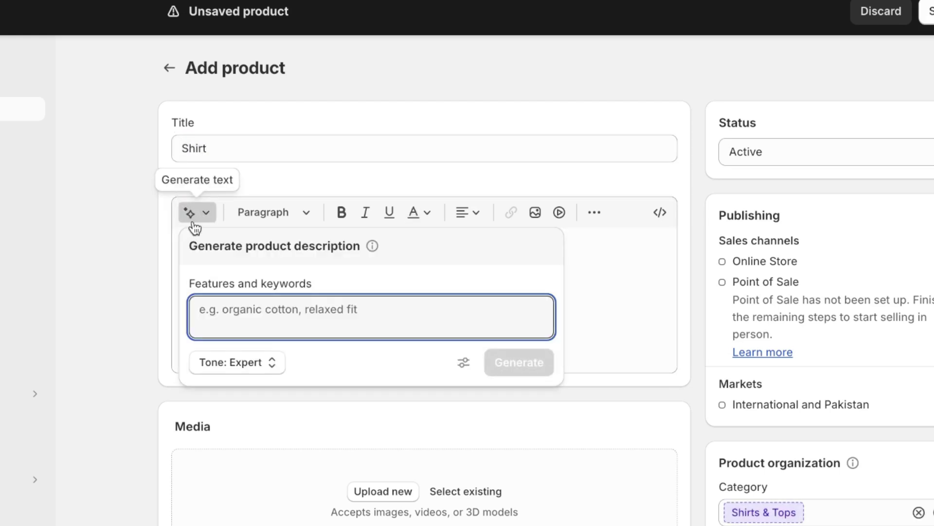
{"action": "type", "text": "-"}
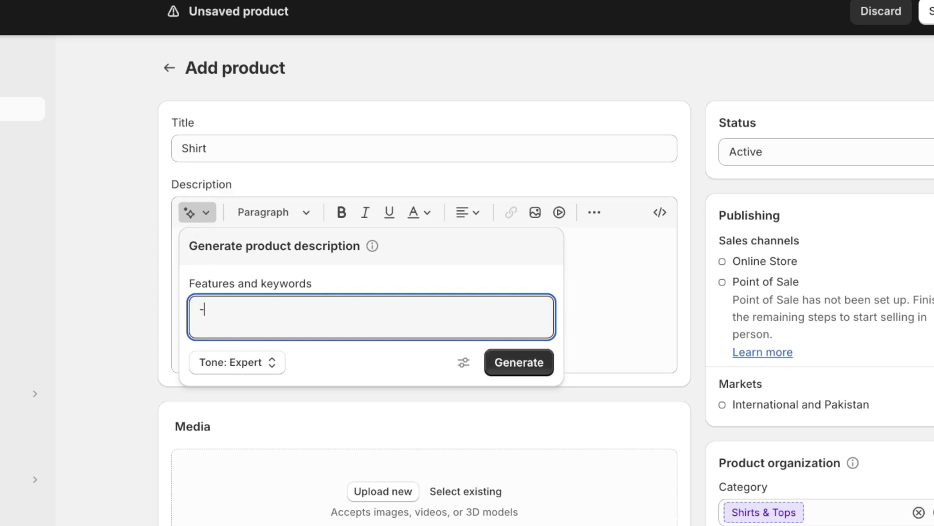
{"action": "type", "text": "shirt"}
{"action": "left_click", "coordinate": [548, 369]}
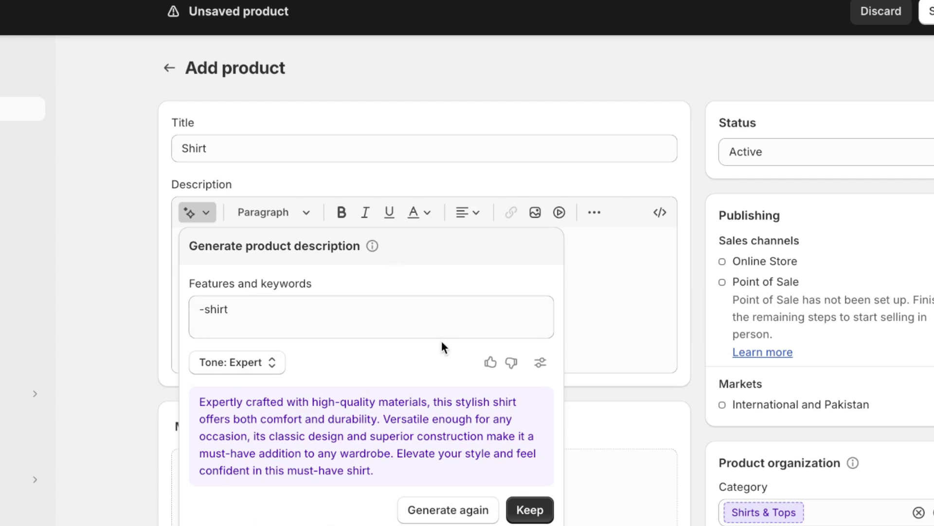
{"action": "left_click", "coordinate": [530, 509]}
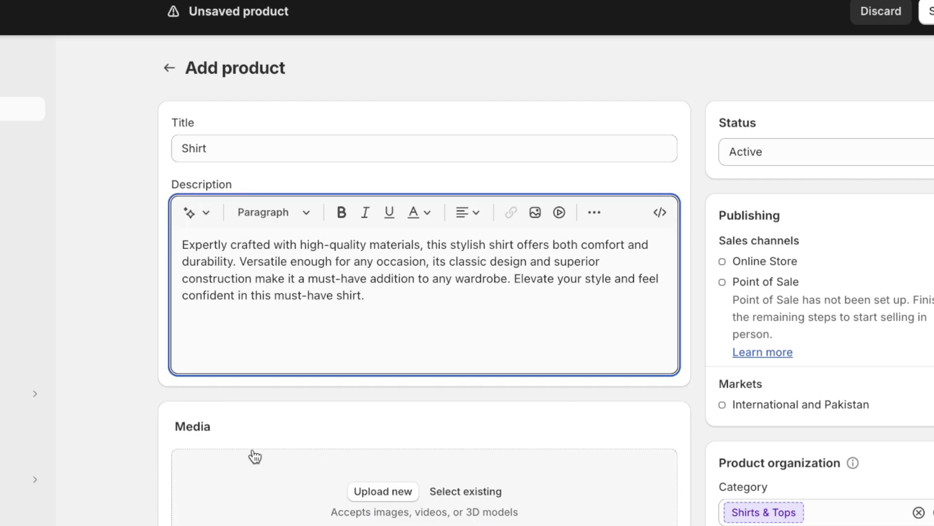
Upload four shirt images from Desktop > Product Images to the product's Media
{"action": "scroll", "coordinate": [263, 482], "scroll_direction": "down", "scroll_amount": 2}
{"action": "left_click", "coordinate": [382, 438]}
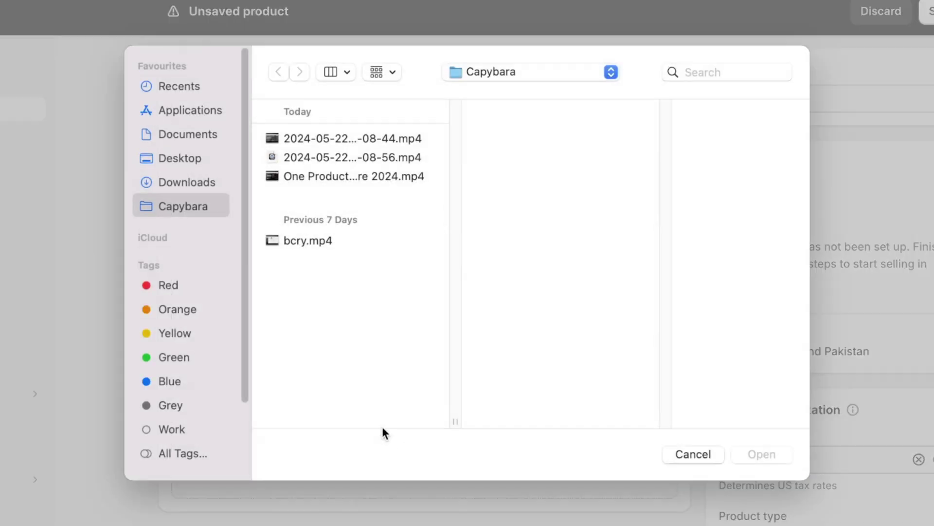
{"action": "left_click", "coordinate": [209, 155]}
{"action": "left_click", "coordinate": [286, 139]}
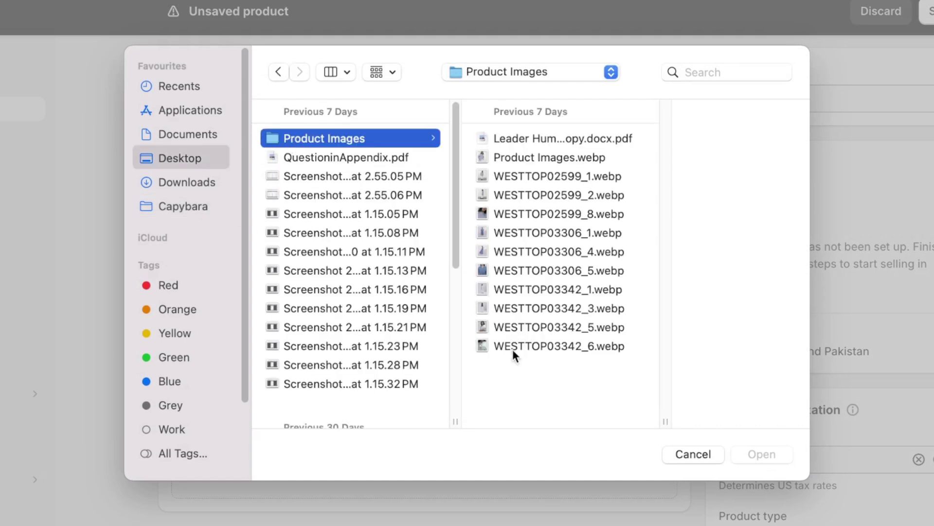
{"action": "left_click_drag", "start_coordinate": [519, 368], "coordinate": [472, 287]}
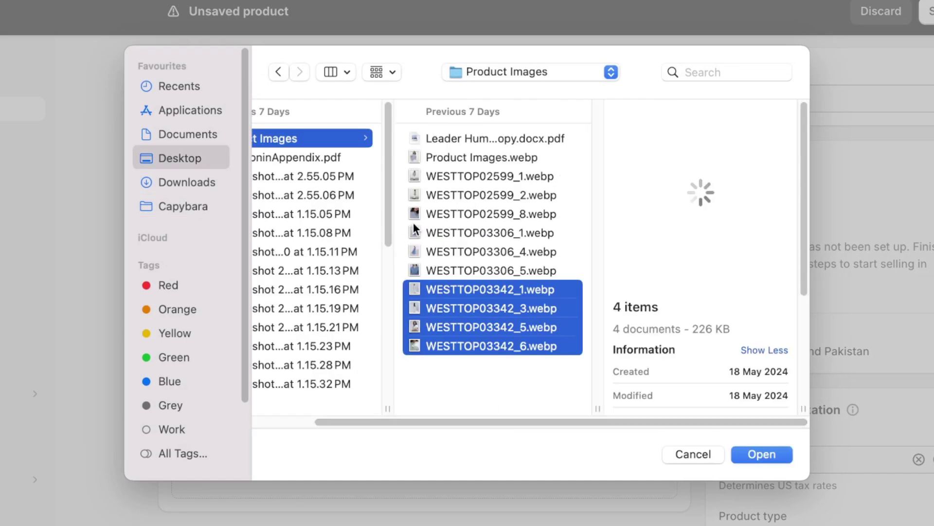
{"action": "left_click", "coordinate": [402, 215]}
{"action": "left_click", "coordinate": [401, 231]}
{"action": "left_click", "coordinate": [402, 215]}
{"action": "left_click", "coordinate": [411, 157], "text": "shift"}
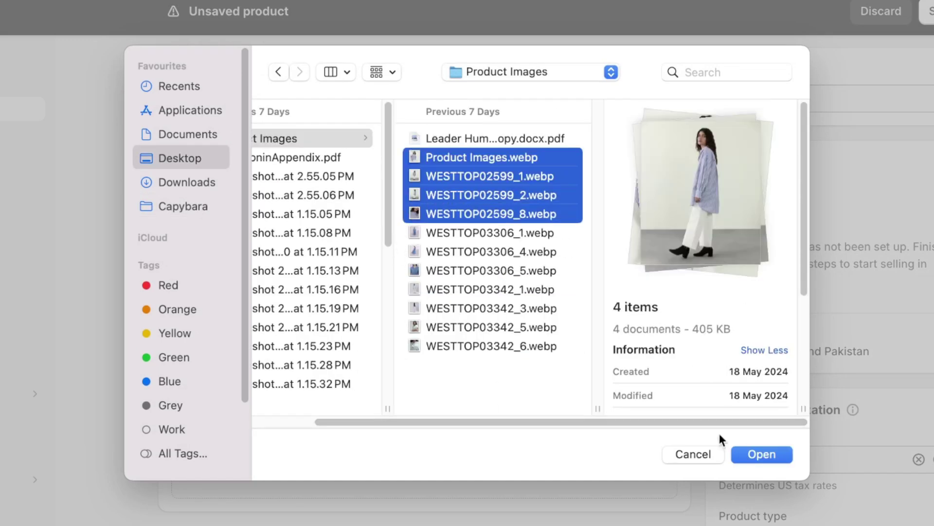
{"action": "left_click", "coordinate": [759, 455]}
{"action": "scroll", "coordinate": [518, 402], "scroll_direction": "down", "scroll_amount": 8}
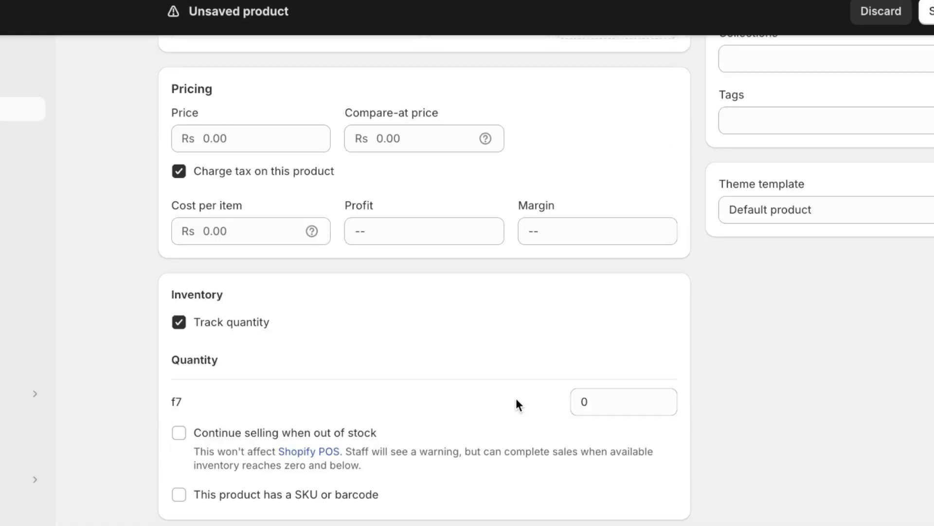
Set the price to 60 and cost per item to 40, giving Rs 20.00 profit
{"action": "left_click", "coordinate": [309, 133]}
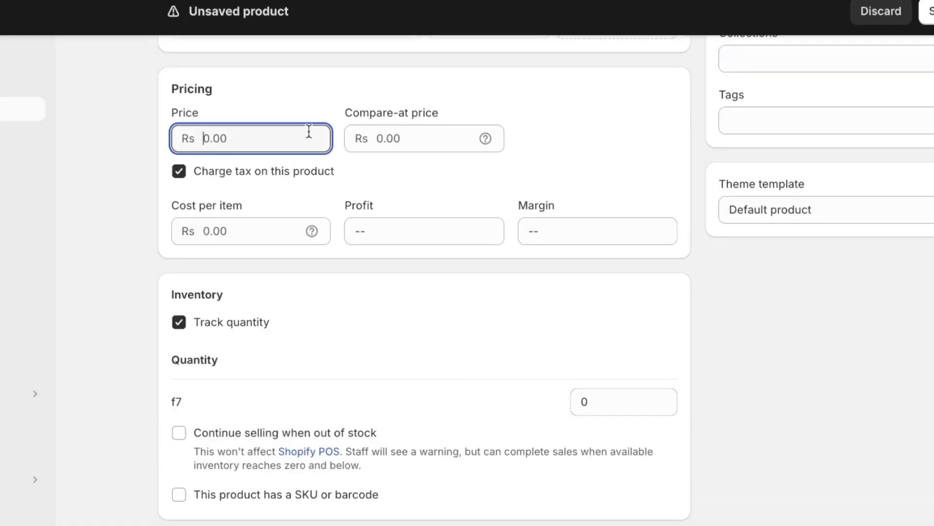
{"action": "type", "text": "60"}
{"action": "scroll", "coordinate": [246, 338], "scroll_direction": "down", "scroll_amount": 1}
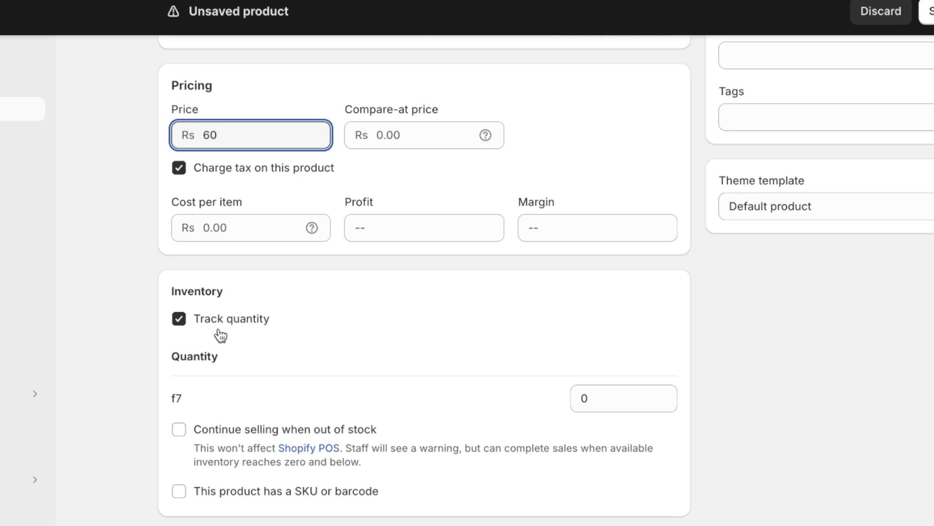
{"action": "left_click", "coordinate": [257, 230]}
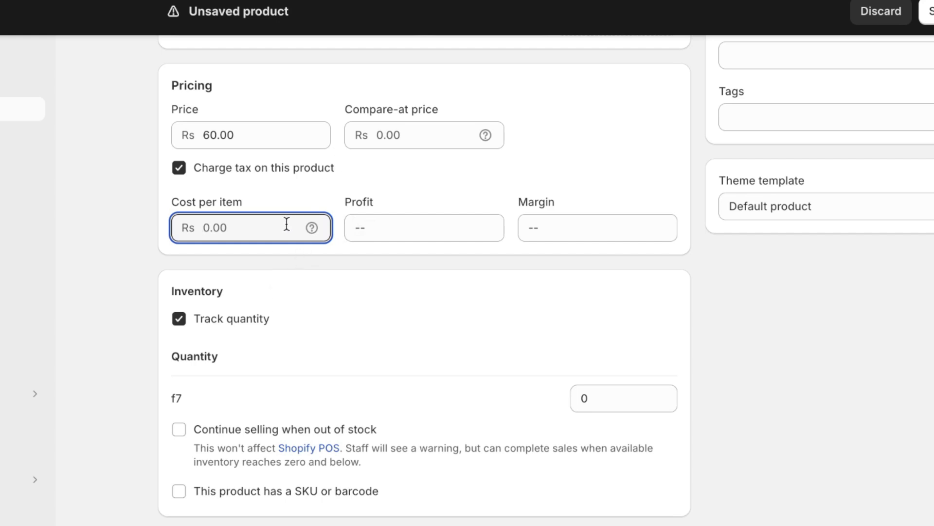
{"action": "type", "text": "40"}
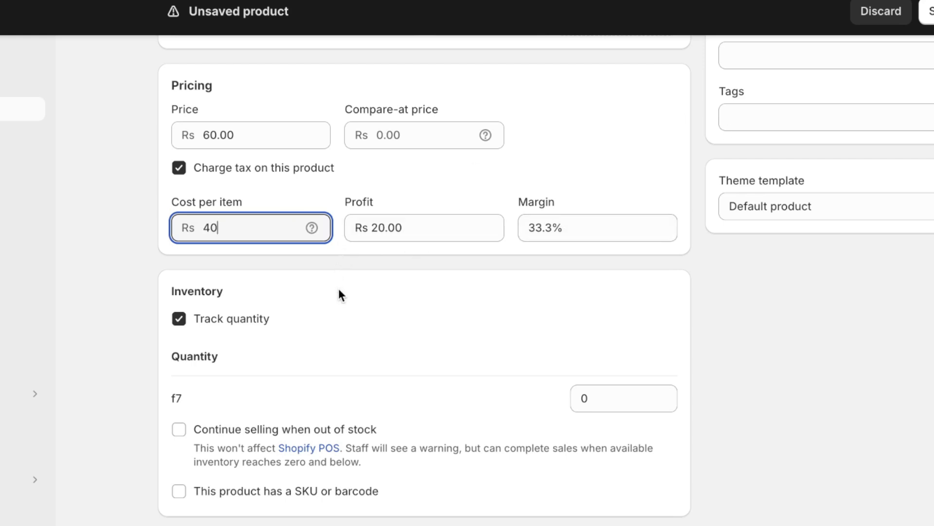
{"action": "scroll", "coordinate": [340, 288], "scroll_direction": "up", "scroll_amount": 1}
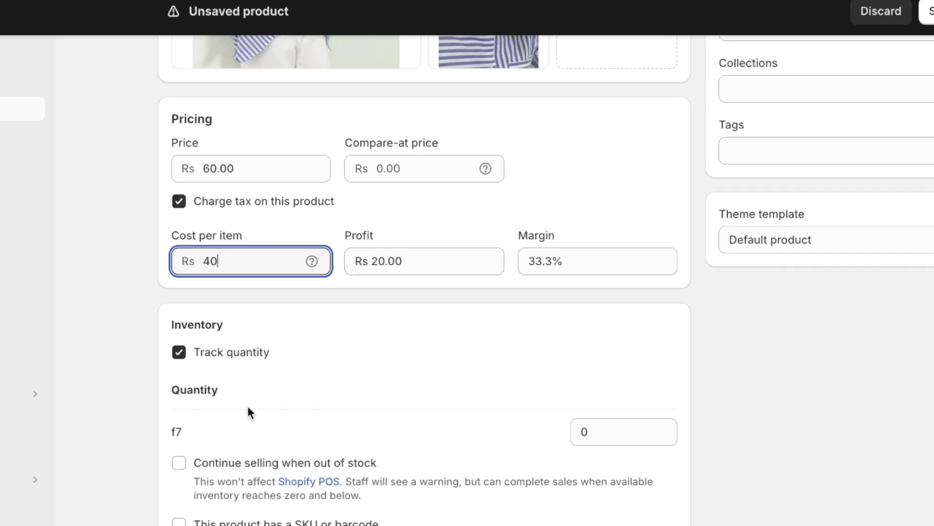
{"action": "scroll", "coordinate": [221, 373], "scroll_direction": "down", "scroll_amount": 3}
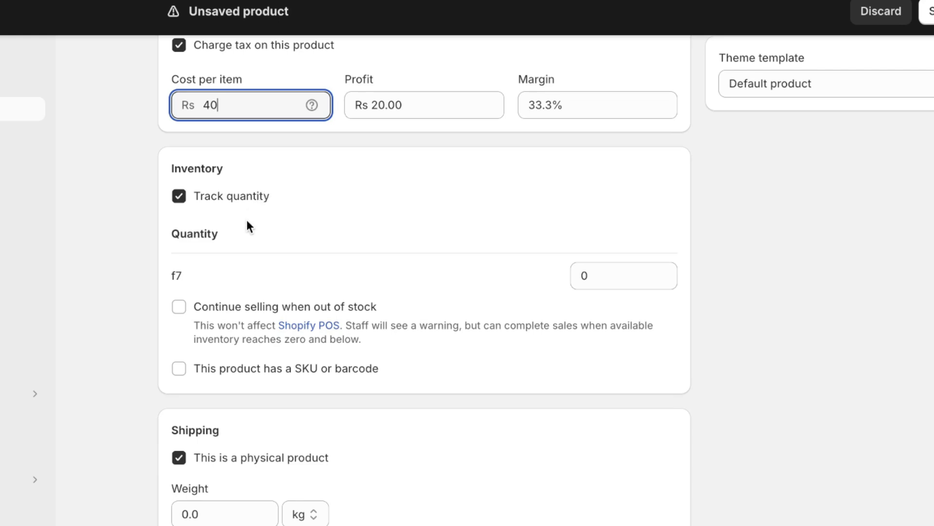
Enter 9000 as the product's available inventory quantity
{"action": "left_click", "coordinate": [613, 261]}
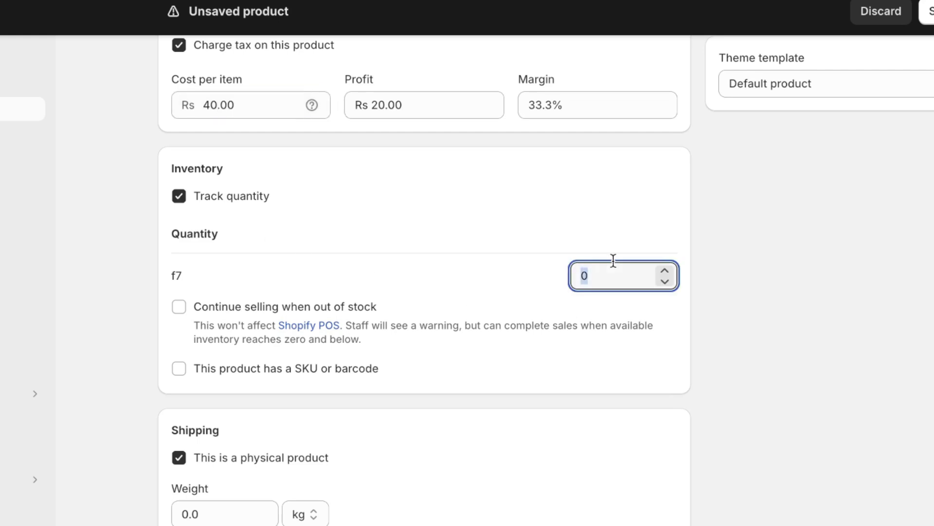
{"action": "type", "text": "9000"}
{"action": "scroll", "coordinate": [595, 273], "scroll_direction": "down", "scroll_amount": 4}
{"action": "scroll", "coordinate": [419, 363], "scroll_direction": "down", "scroll_amount": 4}
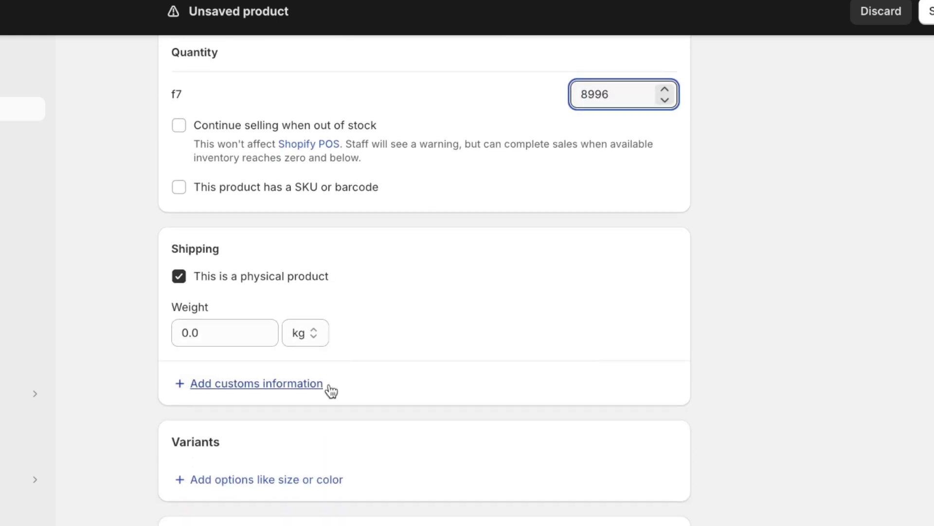
Set the shipping weight to 0.009, keeping kg as the unit
{"action": "left_click", "coordinate": [229, 336]}
{"action": "left_click", "coordinate": [290, 341]}
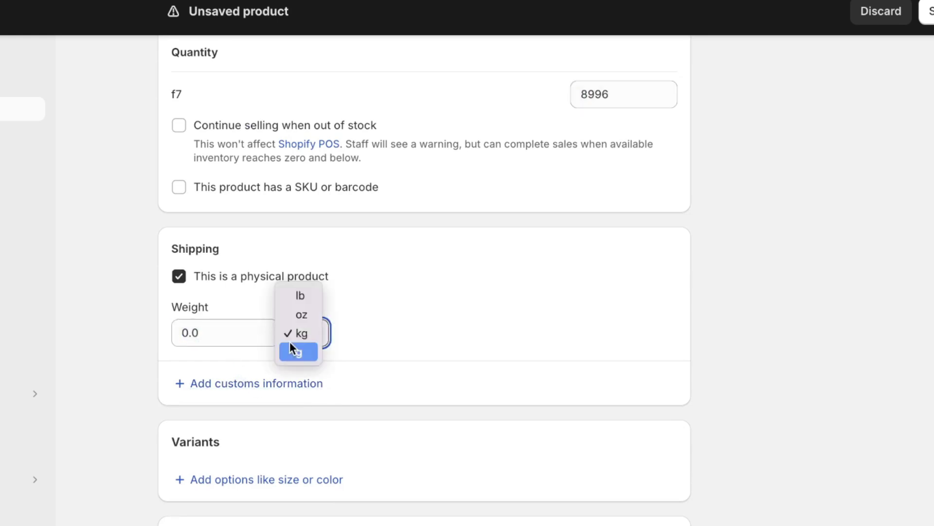
{"action": "left_click", "coordinate": [213, 329]}
{"action": "double_click", "coordinate": [212, 329]}
{"action": "type", "text": "00.009"}
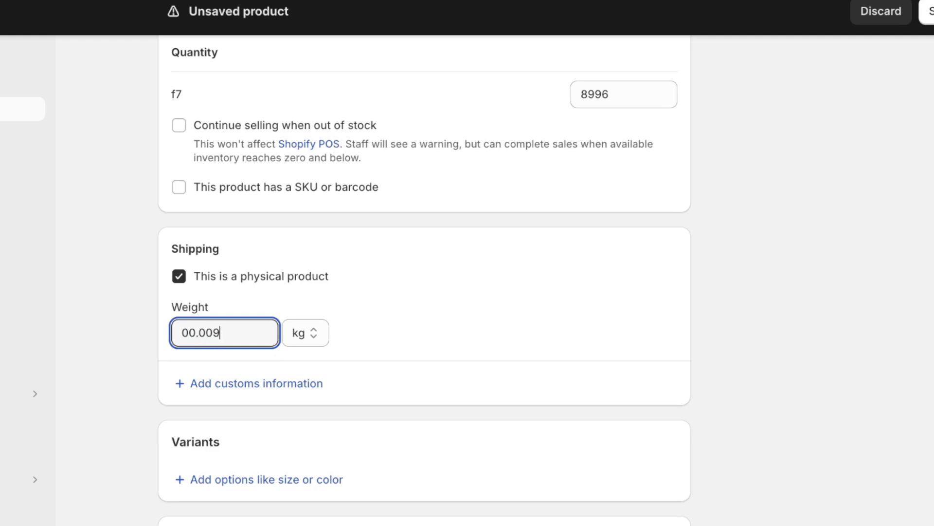
{"action": "scroll", "coordinate": [321, 343], "scroll_direction": "down", "scroll_amount": 2}
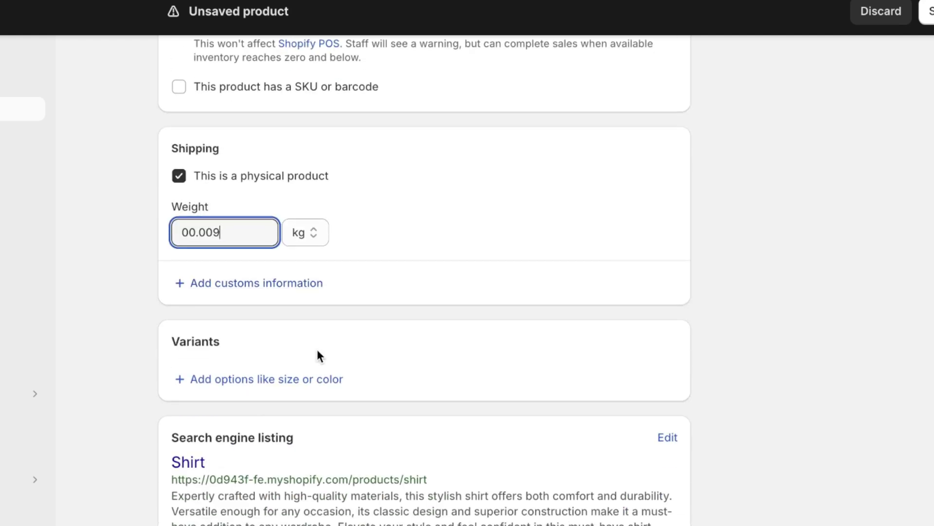
{"action": "scroll", "coordinate": [323, 353], "scroll_direction": "down", "scroll_amount": 2}
Add a Size option with values S, M and L to create the variants
{"action": "left_click", "coordinate": [249, 320]}
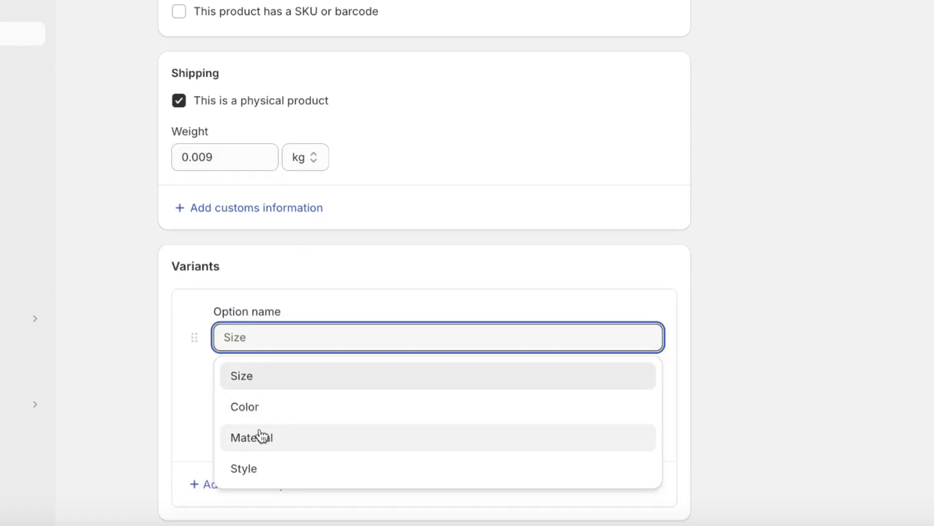
{"action": "left_click", "coordinate": [275, 388]}
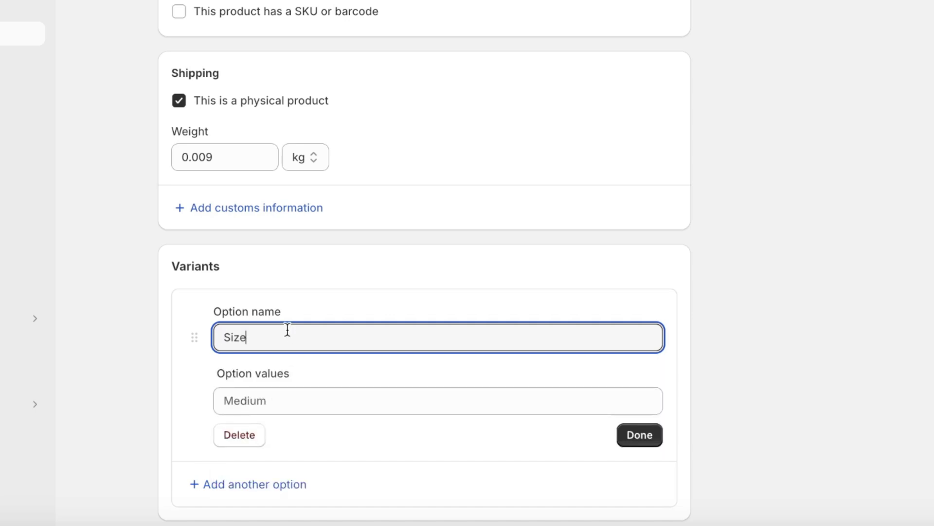
{"action": "left_click", "coordinate": [270, 410]}
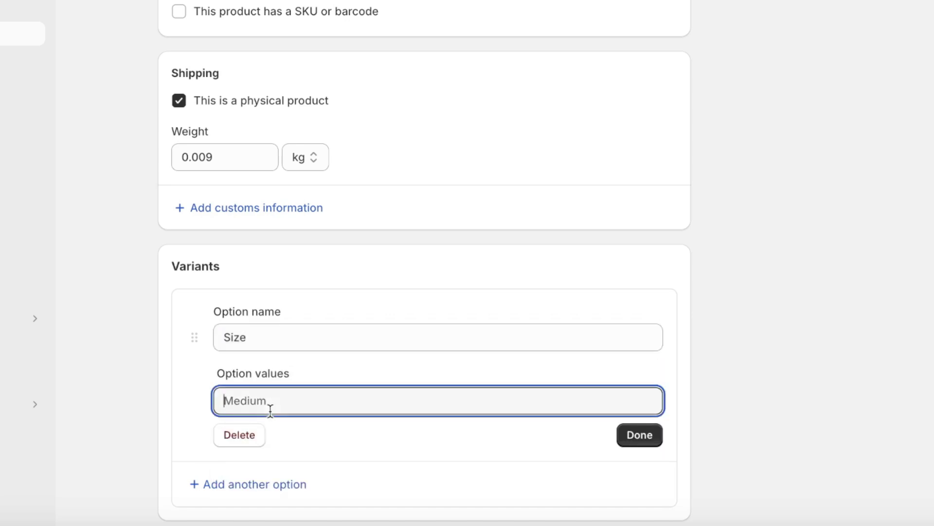
{"action": "type", "text": "S"}
{"action": "key", "text": "Return"}
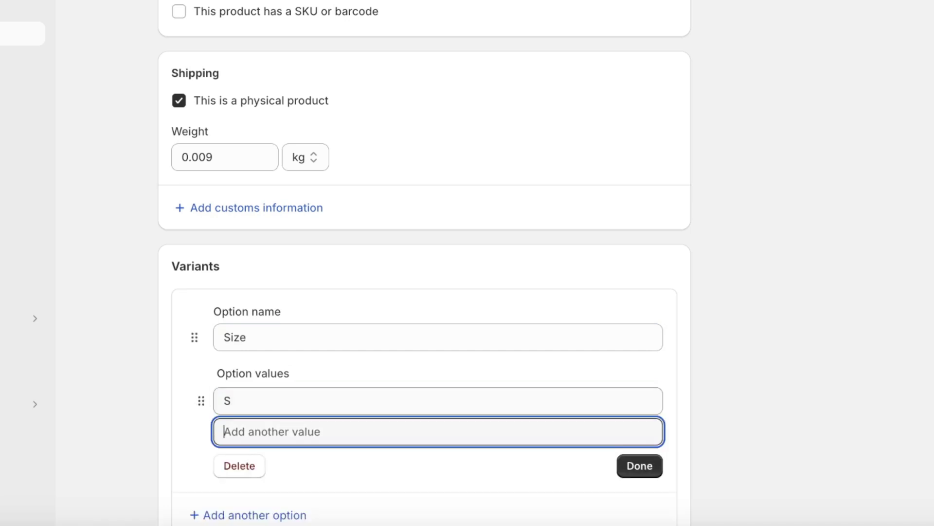
{"action": "type", "text": "M"}
{"action": "key", "text": "Return"}
{"action": "type", "text": "L"}
{"action": "key", "text": "Return"}
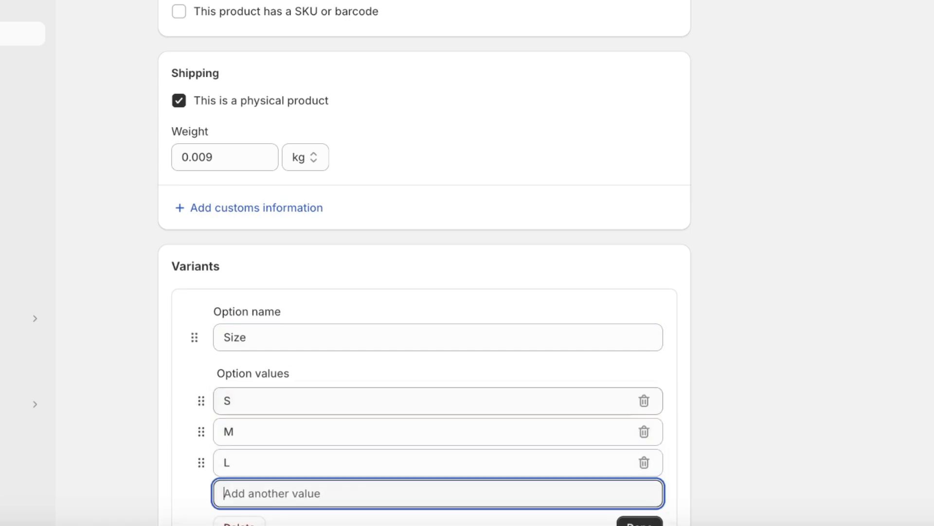
{"action": "scroll", "coordinate": [386, 390], "scroll_direction": "down", "scroll_amount": 5}
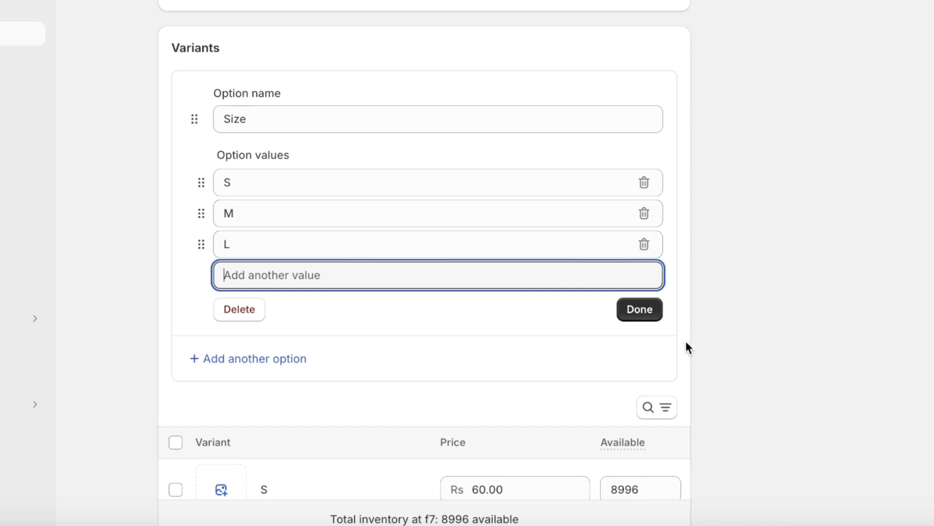
{"action": "left_click", "coordinate": [620, 317]}
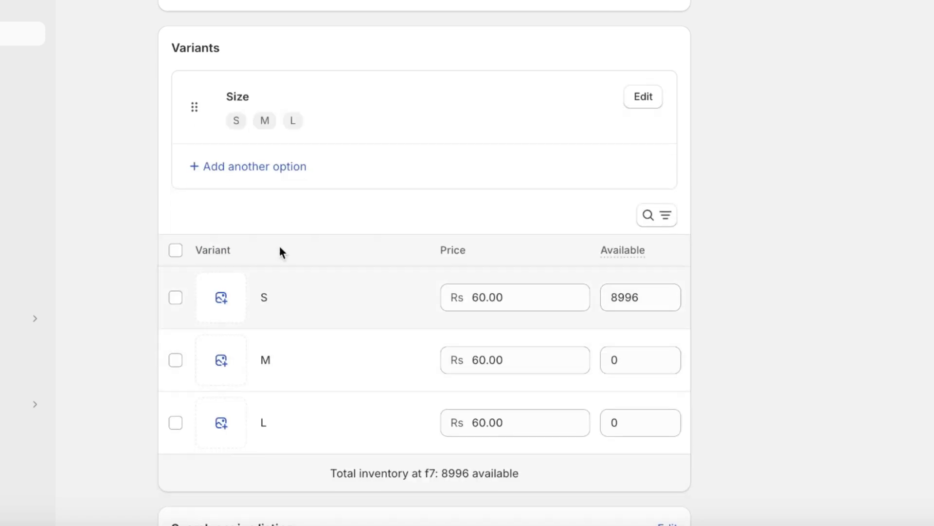
Add a second variant option, then delete it, leaving only Size
{"action": "left_click", "coordinate": [210, 168]}
{"action": "left_click", "coordinate": [718, 105]}
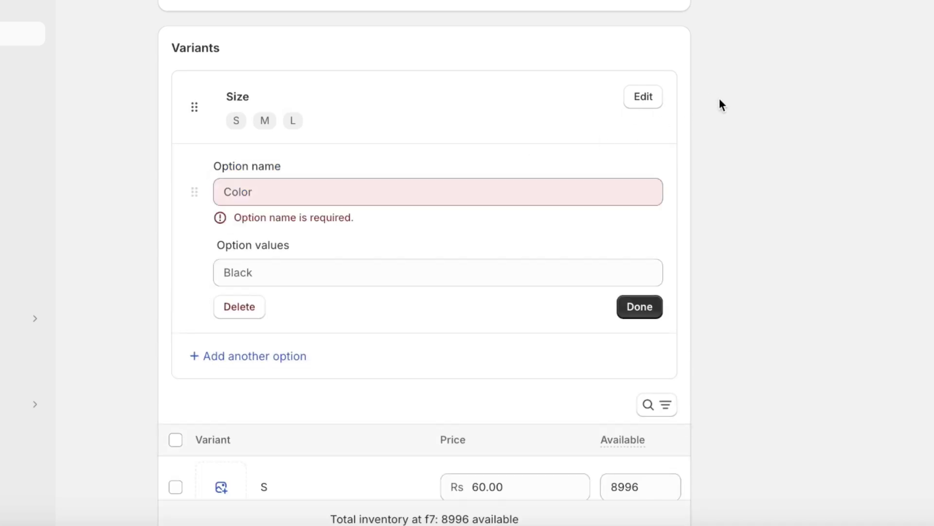
{"action": "left_click", "coordinate": [240, 308]}
{"action": "left_click", "coordinate": [248, 164]}
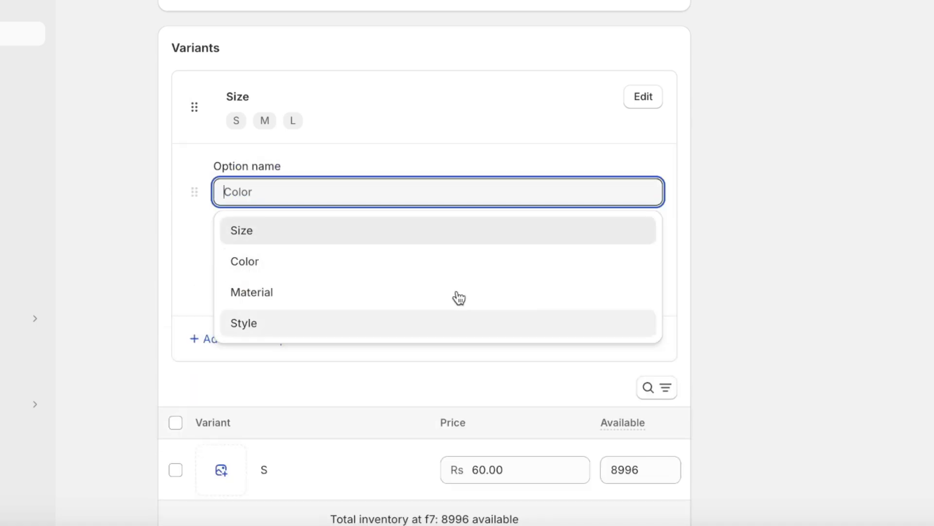
{"action": "left_click", "coordinate": [901, 223]}
{"action": "left_click", "coordinate": [243, 307]}
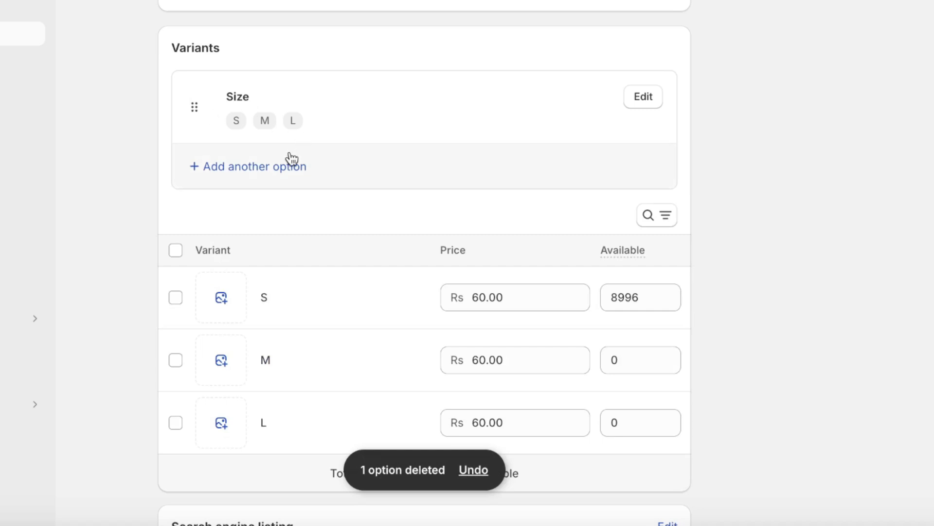
{"action": "scroll", "coordinate": [292, 161], "scroll_direction": "down", "scroll_amount": 2}
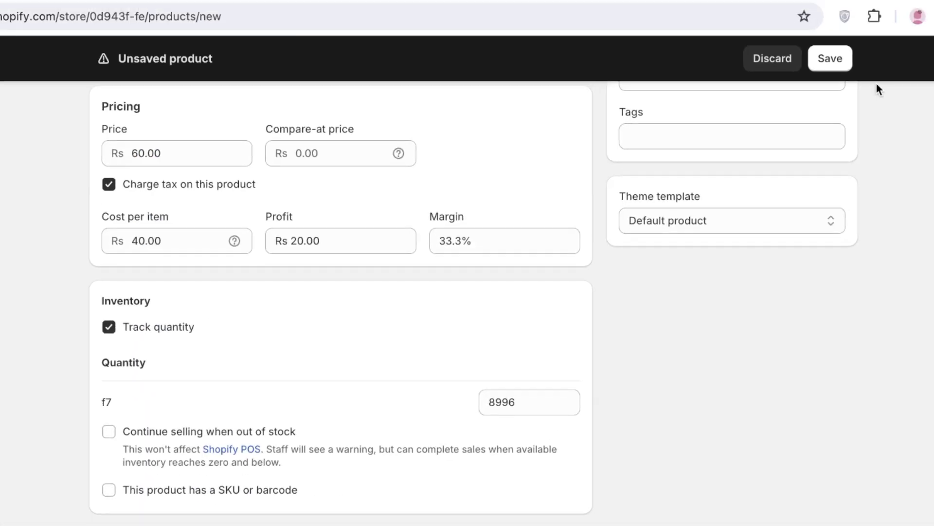
Save the Shirt product and go to Settings' Store details page
{"action": "left_click", "coordinate": [830, 57]}
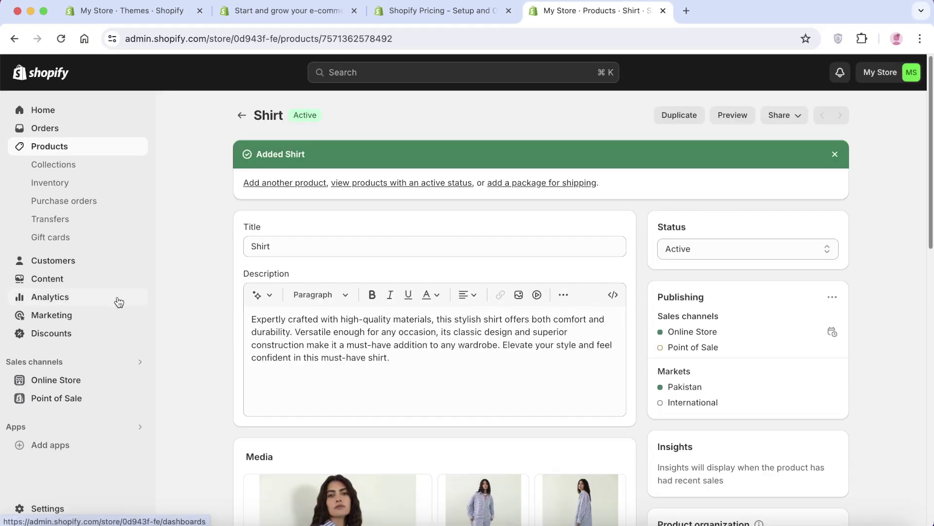
{"action": "left_click", "coordinate": [59, 508]}
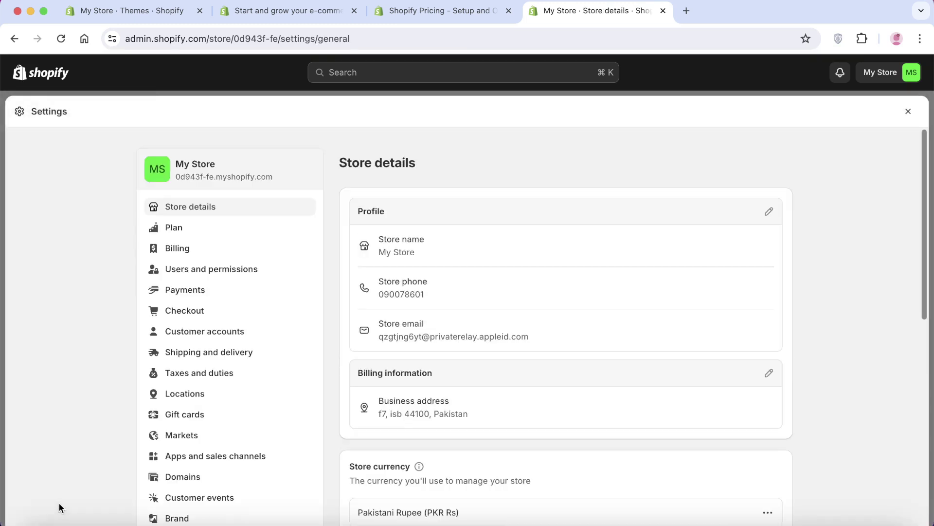
{"action": "scroll", "coordinate": [200, 287], "scroll_direction": "down", "scroll_amount": 1}
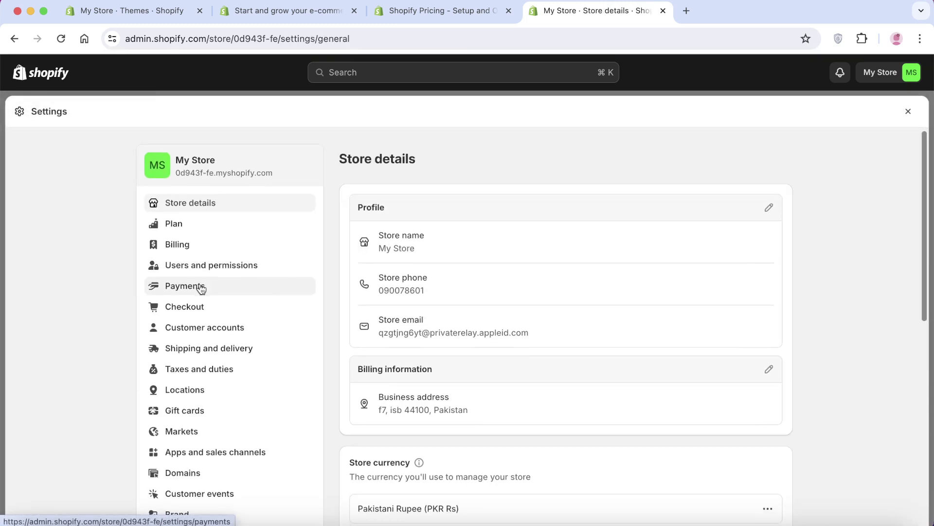
{"action": "scroll", "coordinate": [201, 288], "scroll_direction": "down", "scroll_amount": 3}
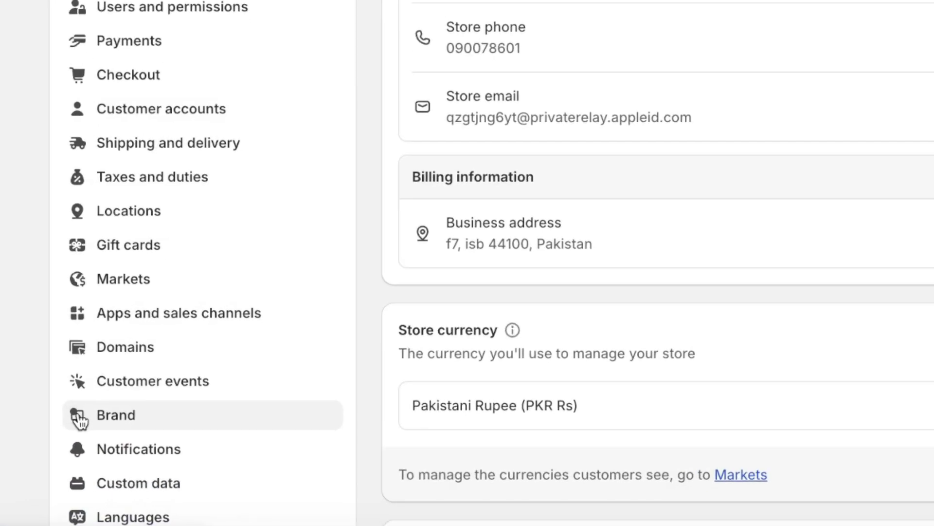
Set the brand's default logo to the striped-shirt photo from the file library
{"action": "left_click", "coordinate": [148, 421]}
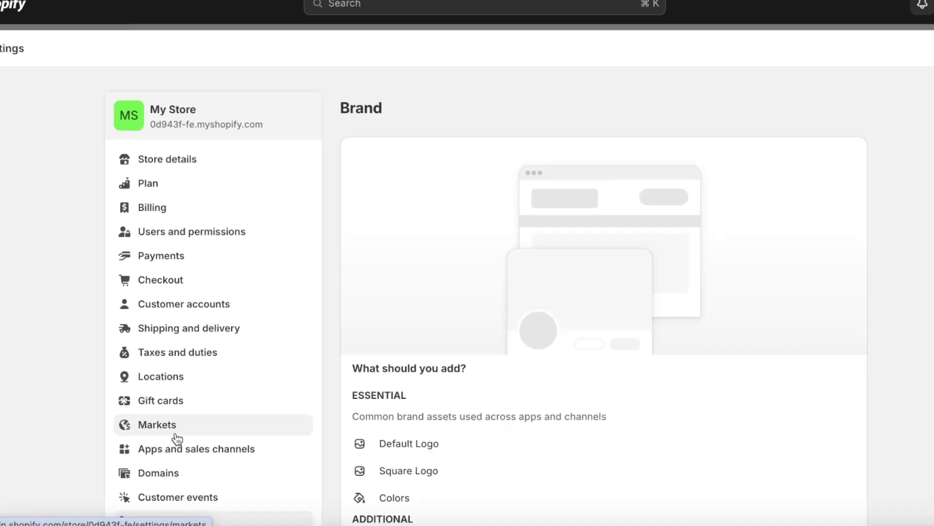
{"action": "scroll", "coordinate": [475, 273], "scroll_direction": "down", "scroll_amount": 10}
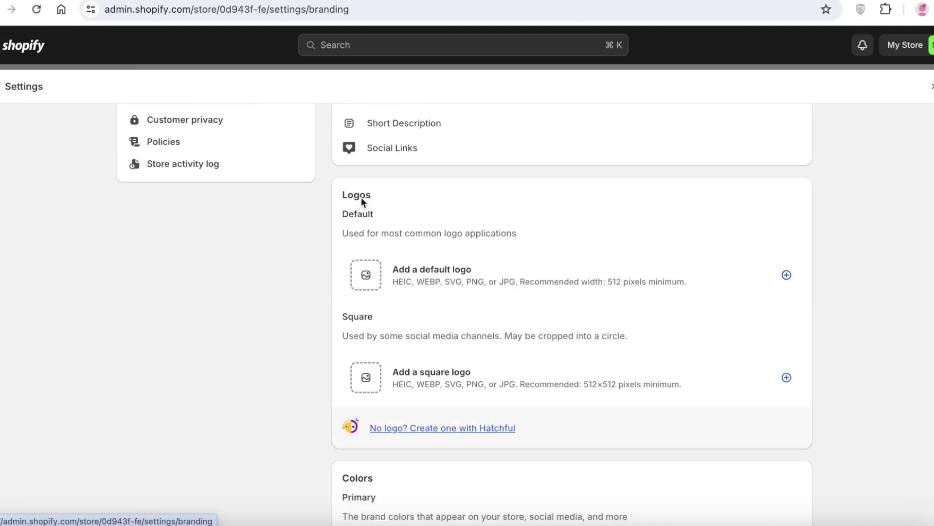
{"action": "scroll", "coordinate": [375, 209], "scroll_direction": "down", "scroll_amount": 1}
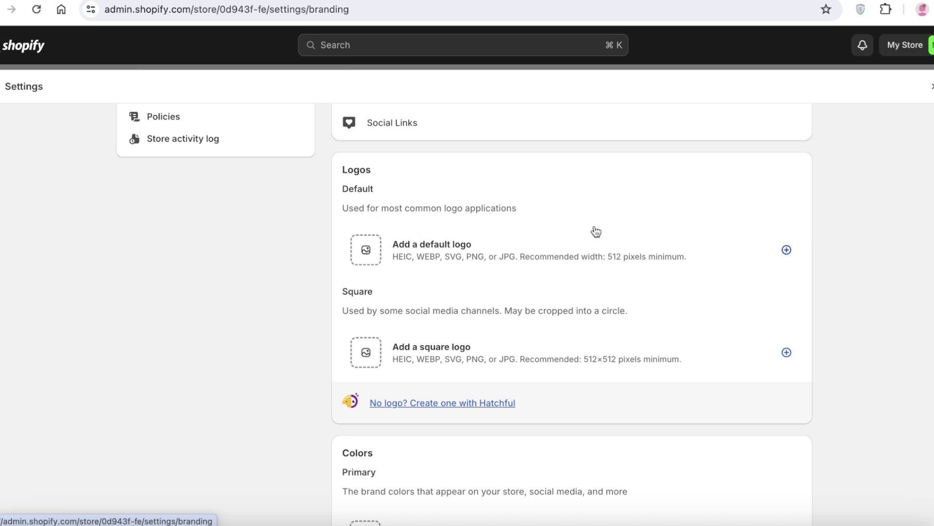
{"action": "left_click", "coordinate": [786, 251]}
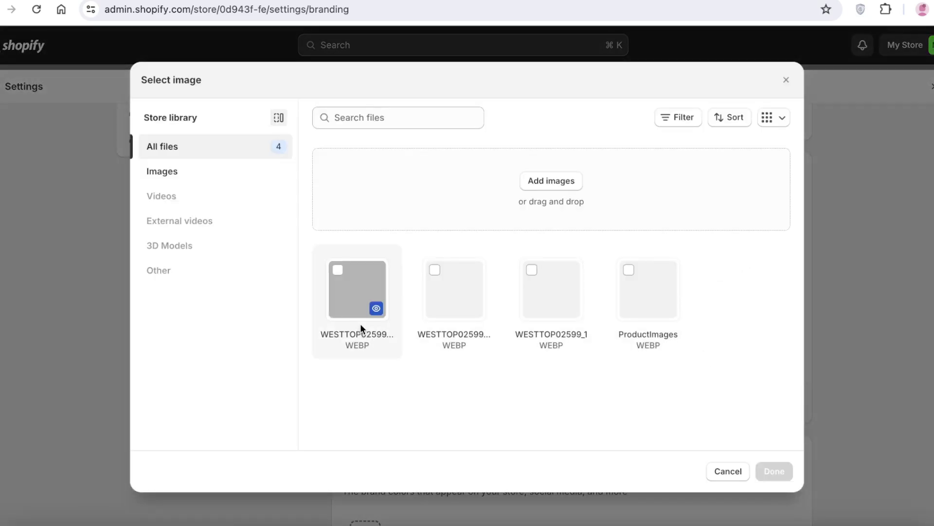
{"action": "left_click", "coordinate": [372, 287]}
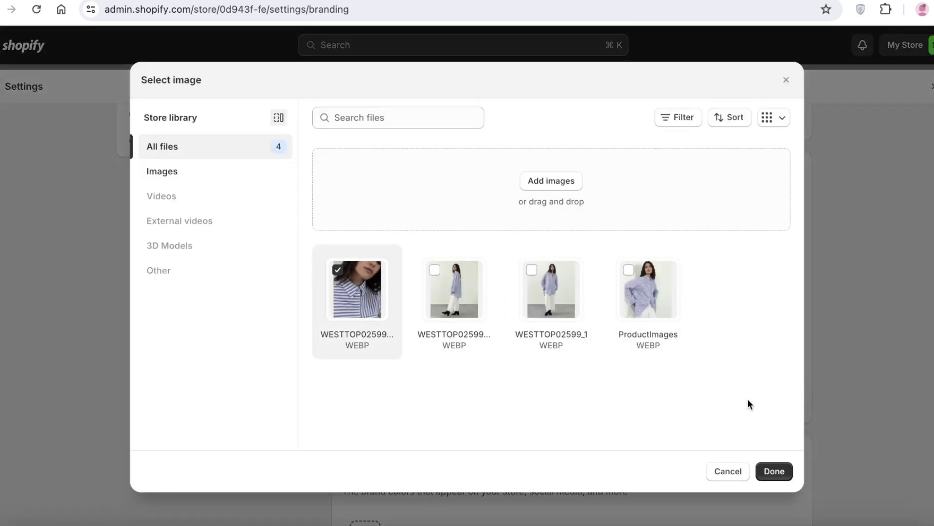
{"action": "left_click", "coordinate": [773, 471]}
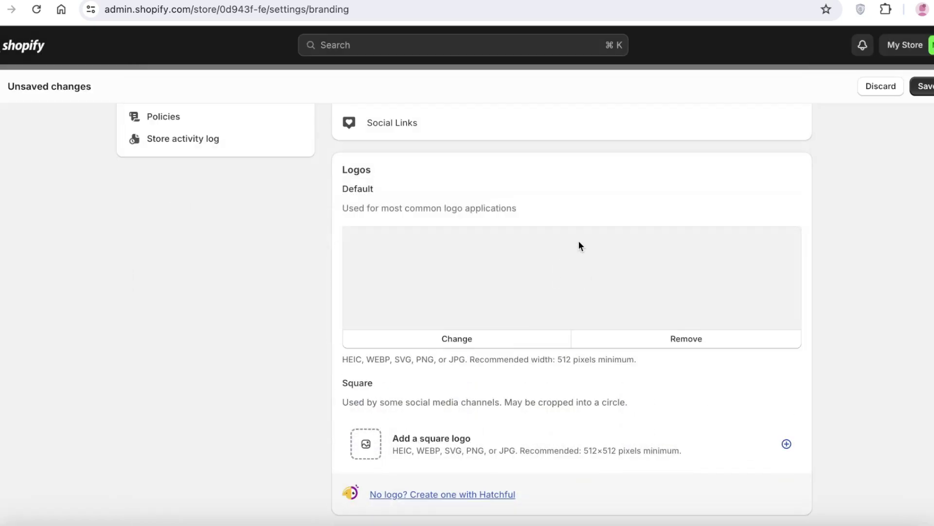
{"action": "scroll", "coordinate": [579, 245], "scroll_direction": "down", "scroll_amount": 3}
{"action": "scroll", "coordinate": [579, 245], "scroll_direction": "down", "scroll_amount": 3}
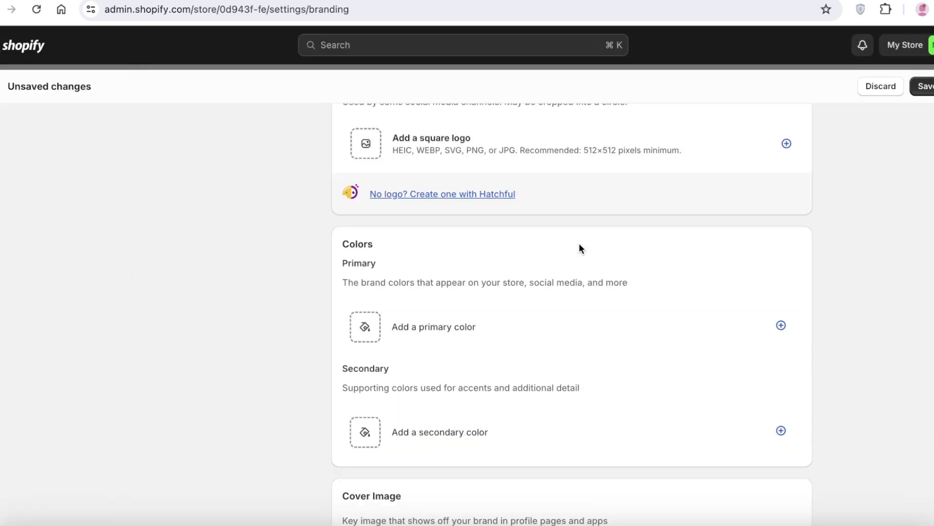
{"action": "scroll", "coordinate": [469, 350], "scroll_direction": "down", "scroll_amount": 1}
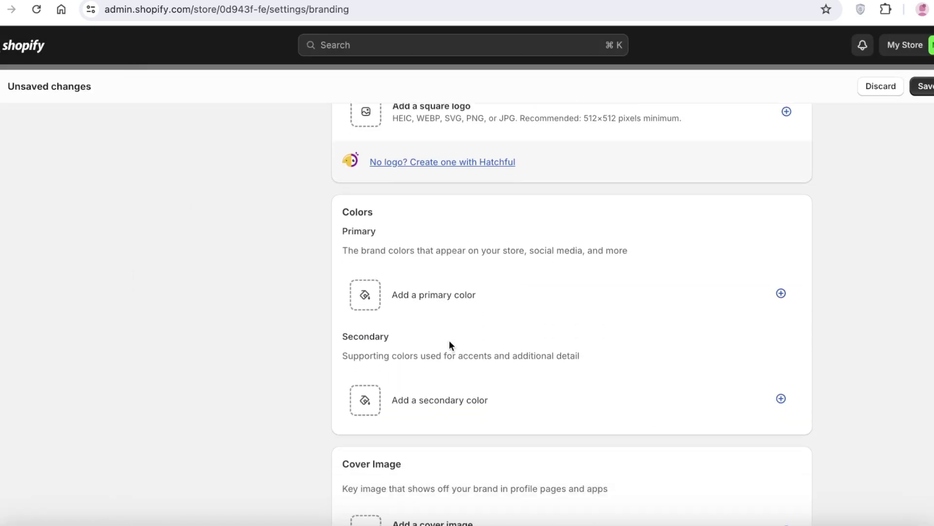
{"action": "scroll", "coordinate": [449, 342], "scroll_direction": "down", "scroll_amount": 1}
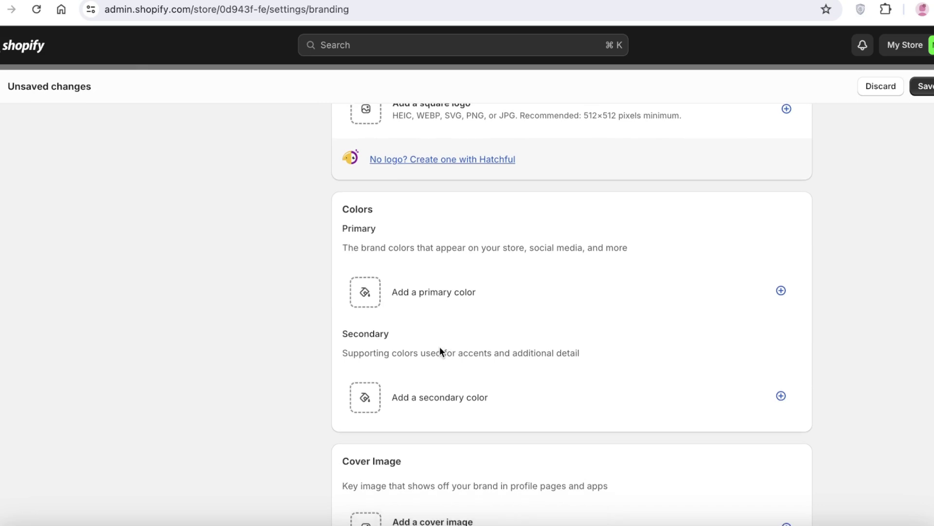
Set the brand primary colour to purple #6d00ab, with #ffffff as the contrasting colour
{"action": "left_click", "coordinate": [377, 300]}
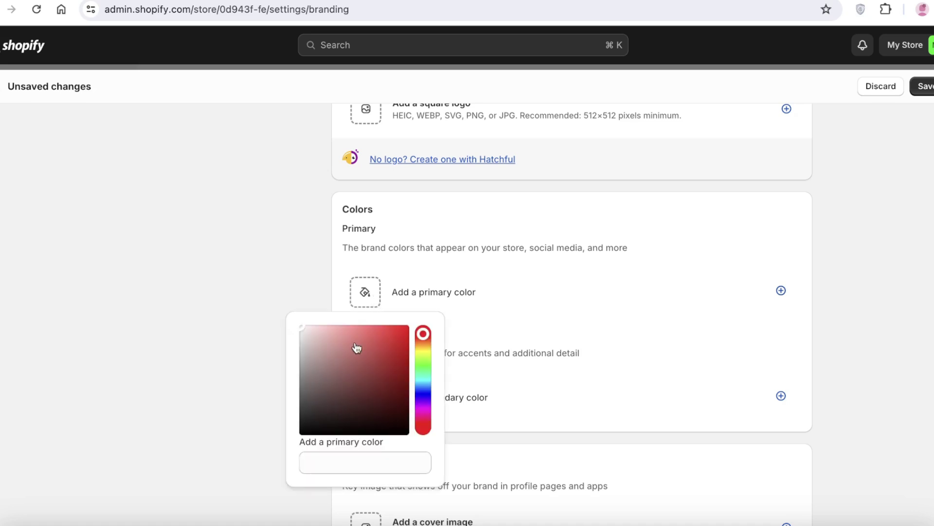
{"action": "left_click", "coordinate": [423, 407]}
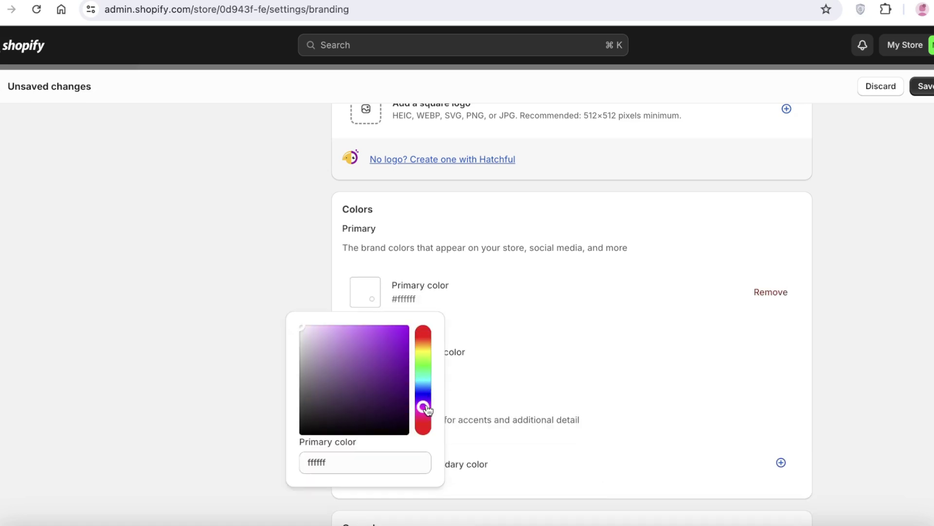
{"action": "left_click_drag", "start_coordinate": [397, 362], "coordinate": [426, 366]}
{"action": "left_click", "coordinate": [558, 297]}
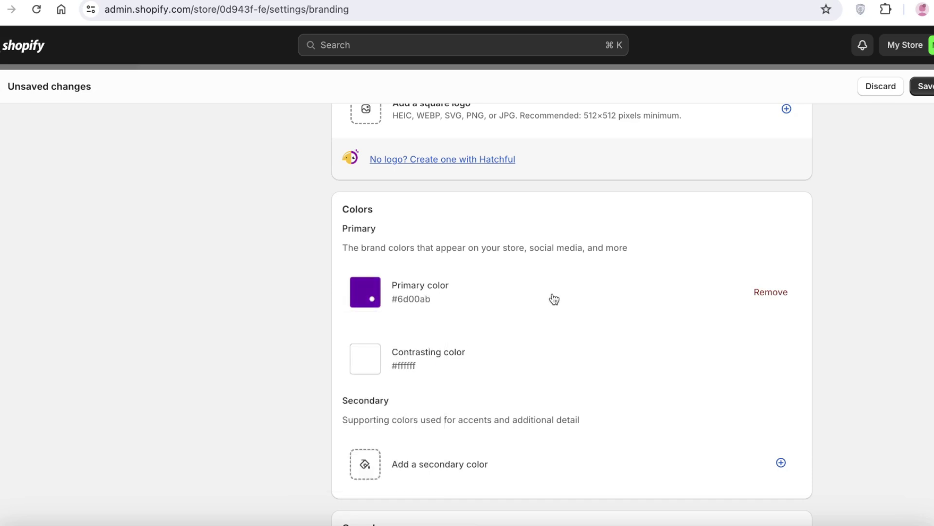
{"action": "scroll", "coordinate": [553, 299], "scroll_direction": "down", "scroll_amount": 7}
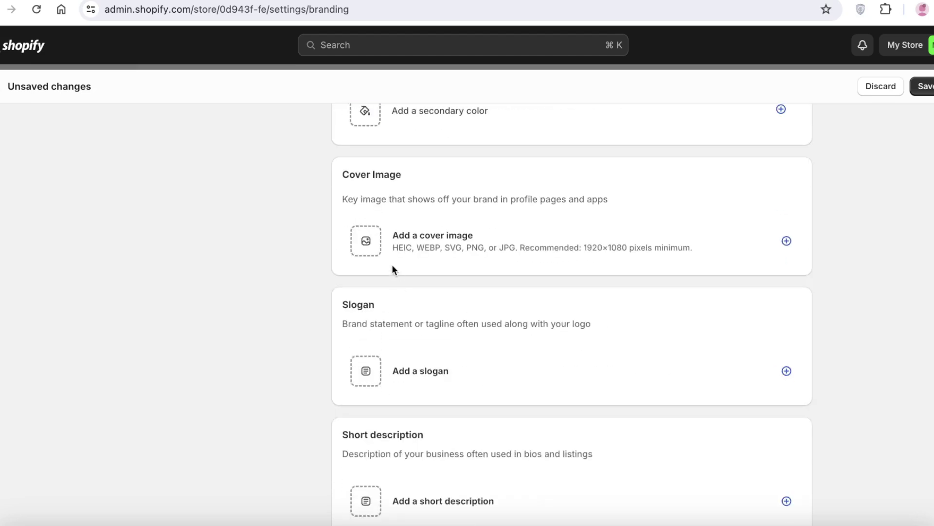
{"action": "scroll", "coordinate": [345, 387], "scroll_direction": "down", "scroll_amount": 4}
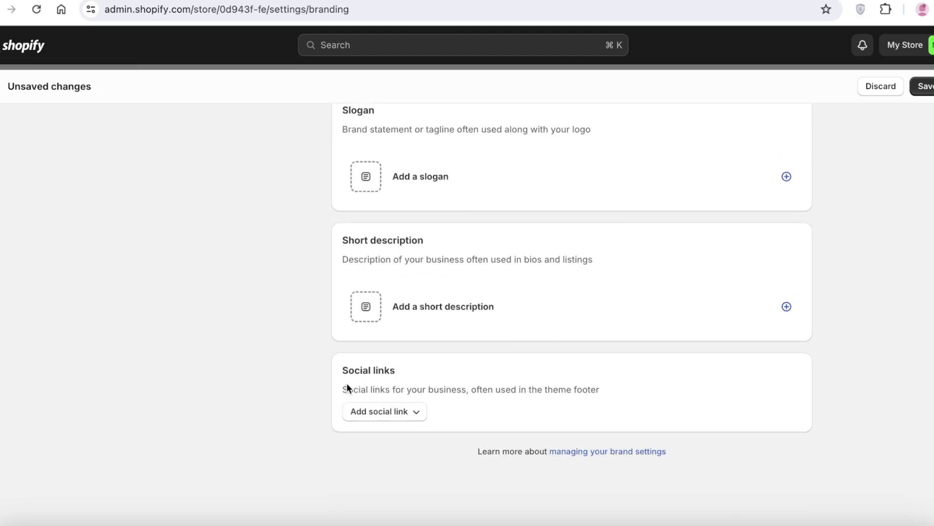
{"action": "scroll", "coordinate": [346, 383], "scroll_direction": "down", "scroll_amount": 1}
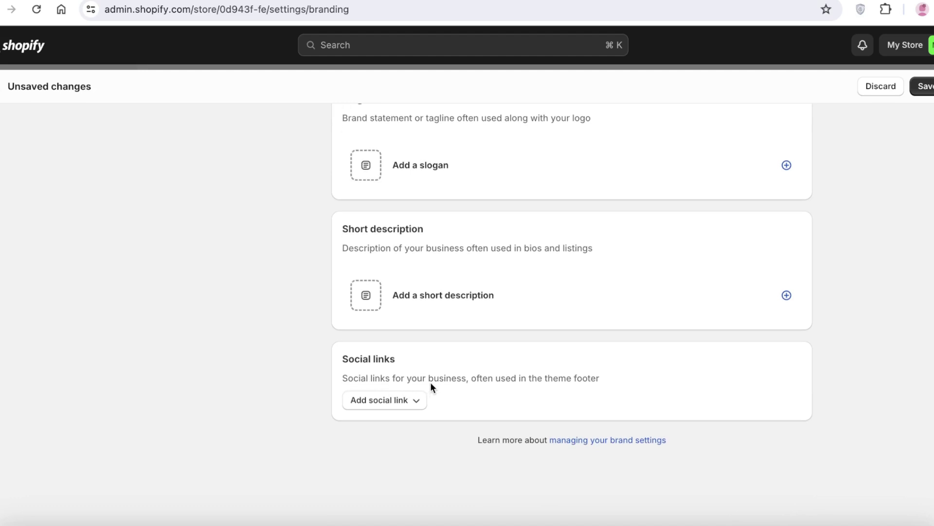
Add a TikTok social link with the profile URL, discarding the YouTube entry
{"action": "left_click", "coordinate": [387, 404]}
{"action": "left_click", "coordinate": [387, 325]}
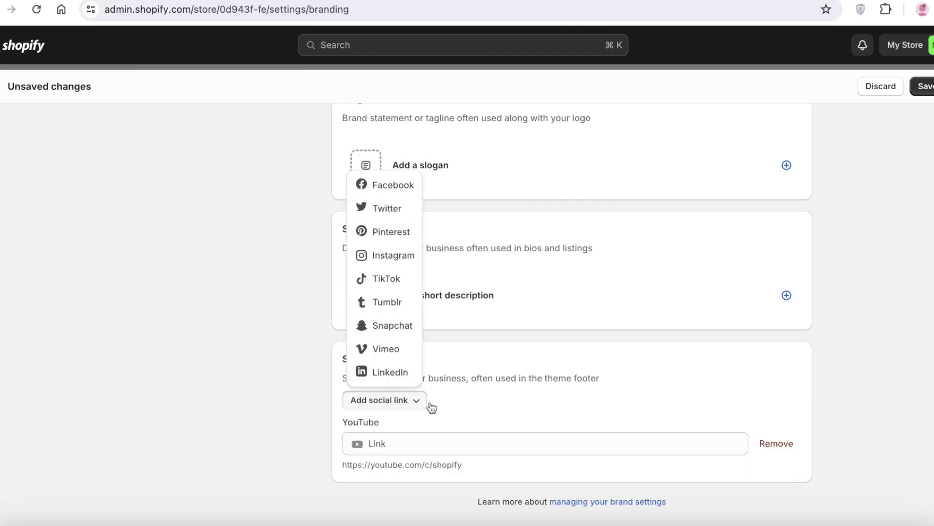
{"action": "left_click", "coordinate": [465, 439]}
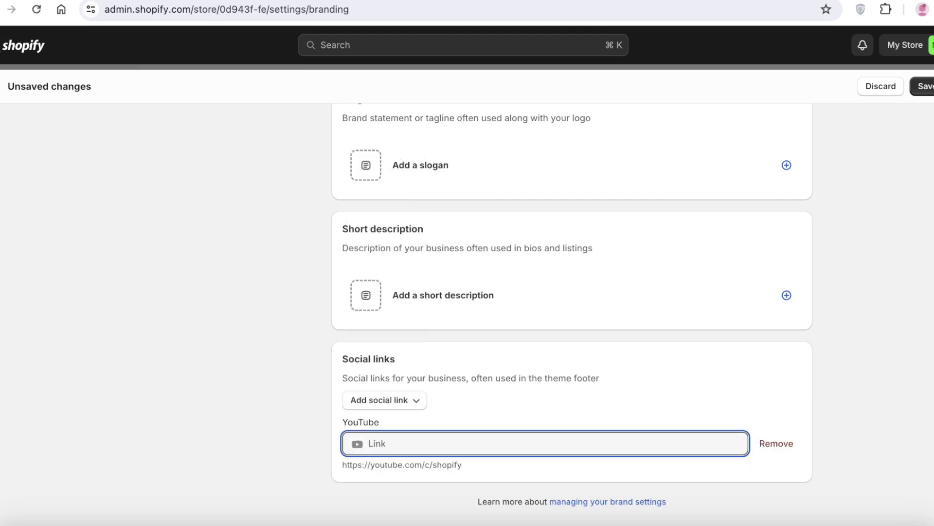
{"action": "left_click", "coordinate": [766, 445]}
{"action": "left_click", "coordinate": [384, 400]}
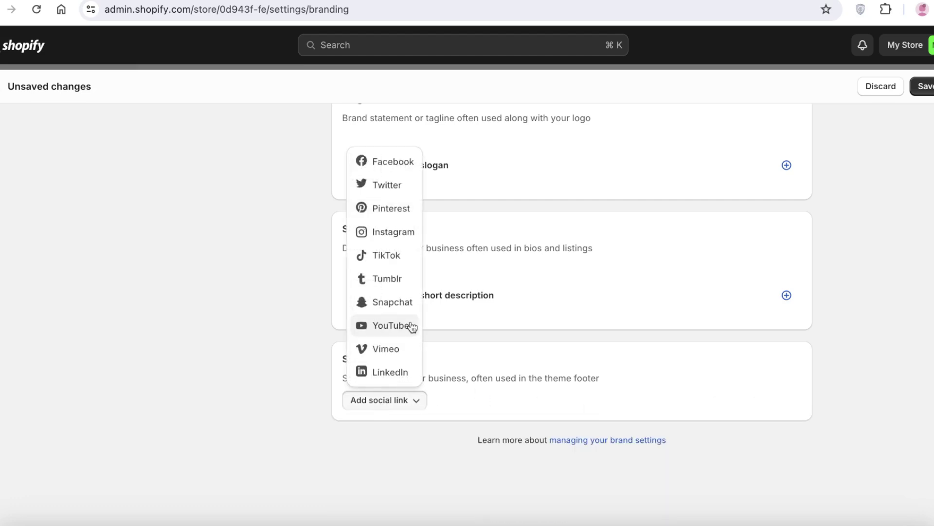
{"action": "left_click", "coordinate": [387, 254]}
{"action": "left_click", "coordinate": [443, 434]}
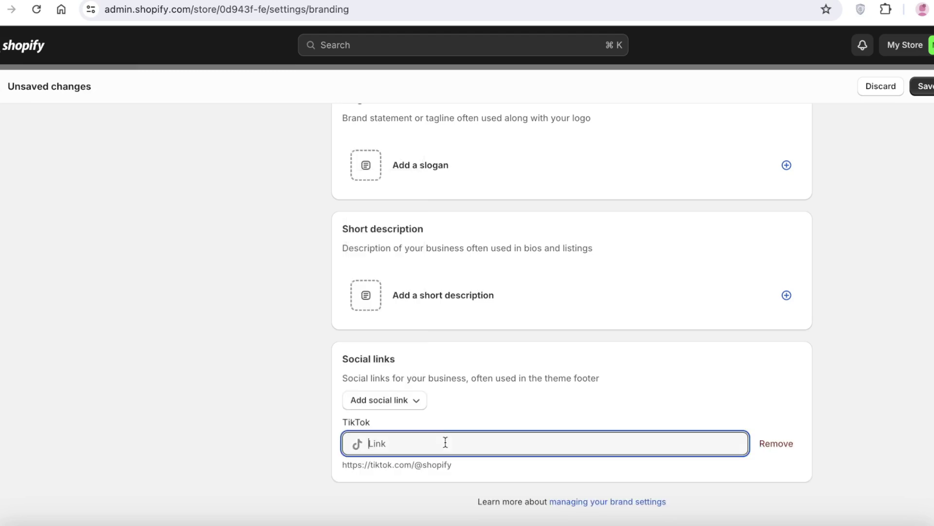
{"action": "type", "text": "tiktok.com/@lily"}
Save the branding settings with the logo, colour and TikTok link
{"action": "left_click", "coordinate": [392, 400]}
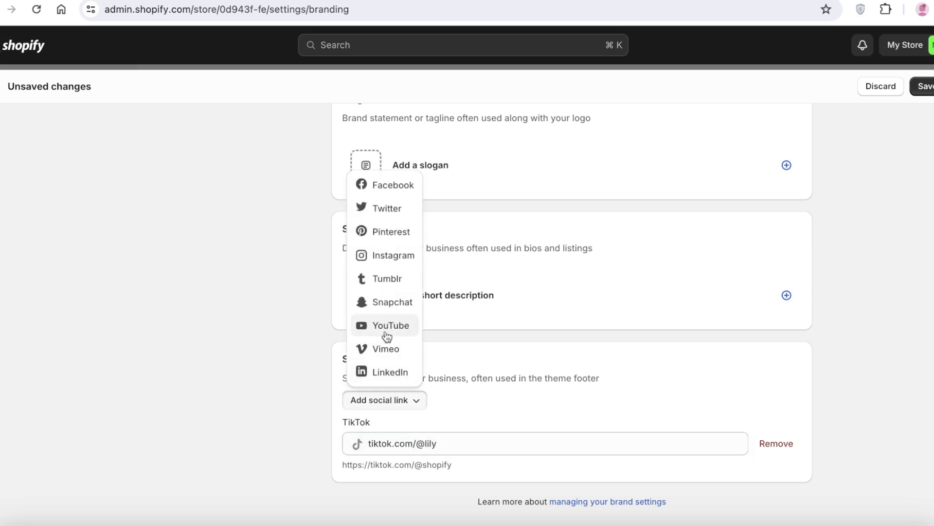
{"action": "left_click", "coordinate": [676, 238]}
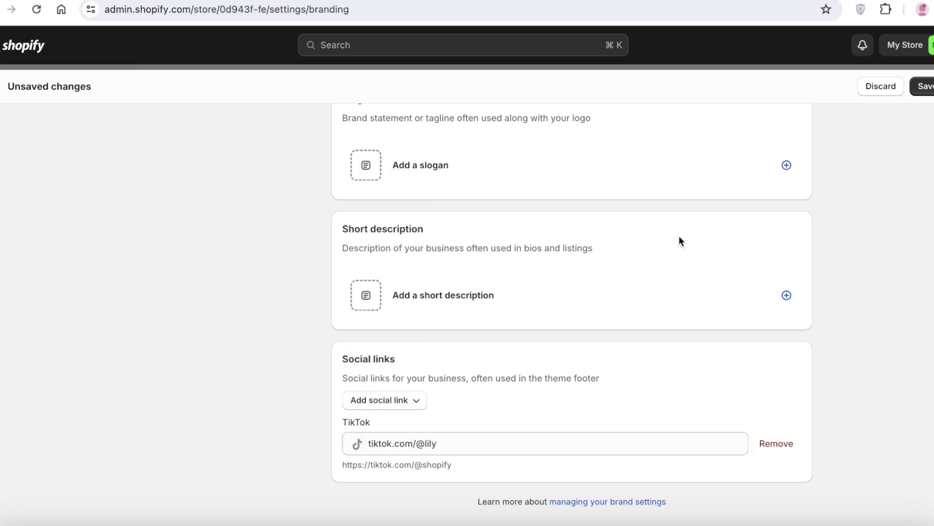
{"action": "left_click", "coordinate": [925, 86]}
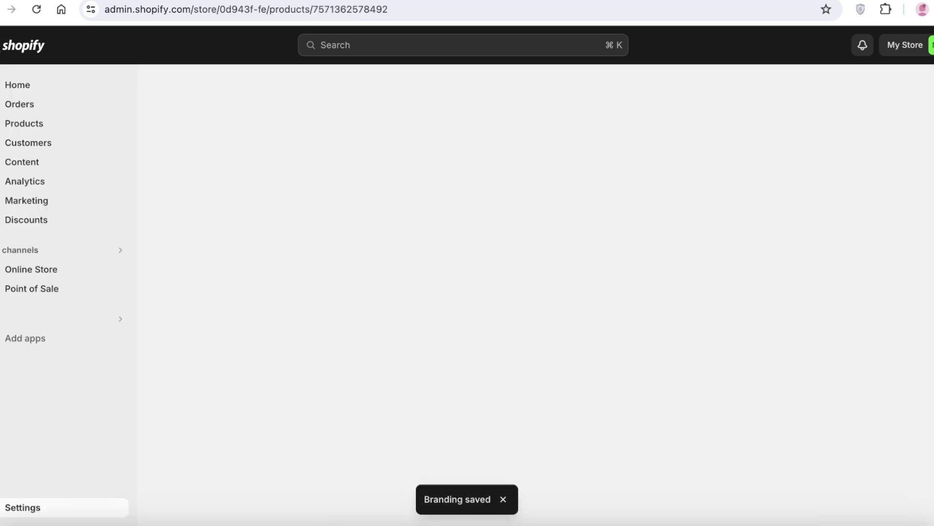
Return from Settings to the Home dashboard, then reopen the store settings
{"action": "left_click", "coordinate": [930, 86]}
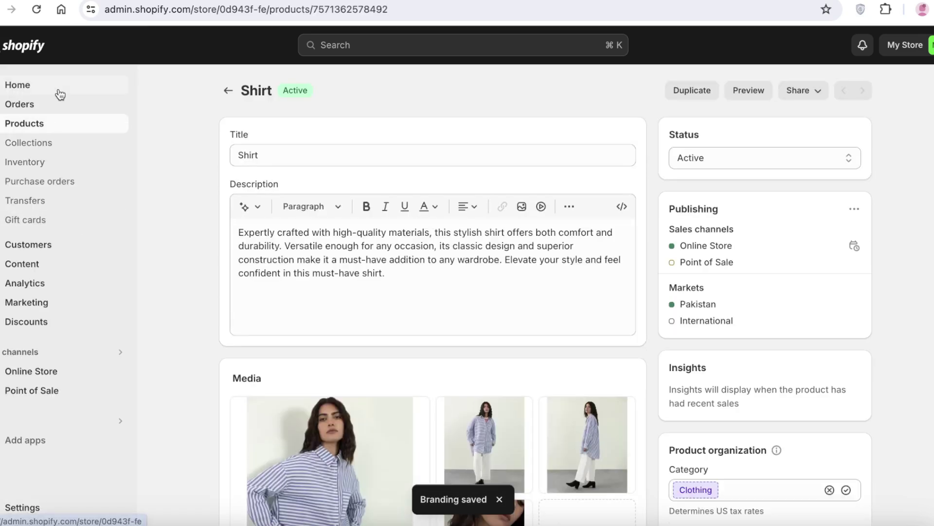
{"action": "left_click", "coordinate": [59, 92]}
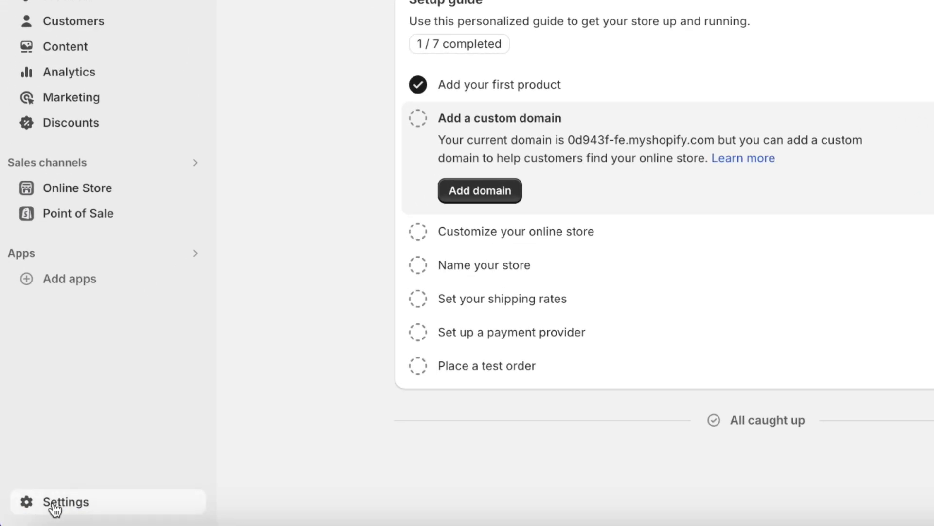
{"action": "left_click", "coordinate": [20, 507]}
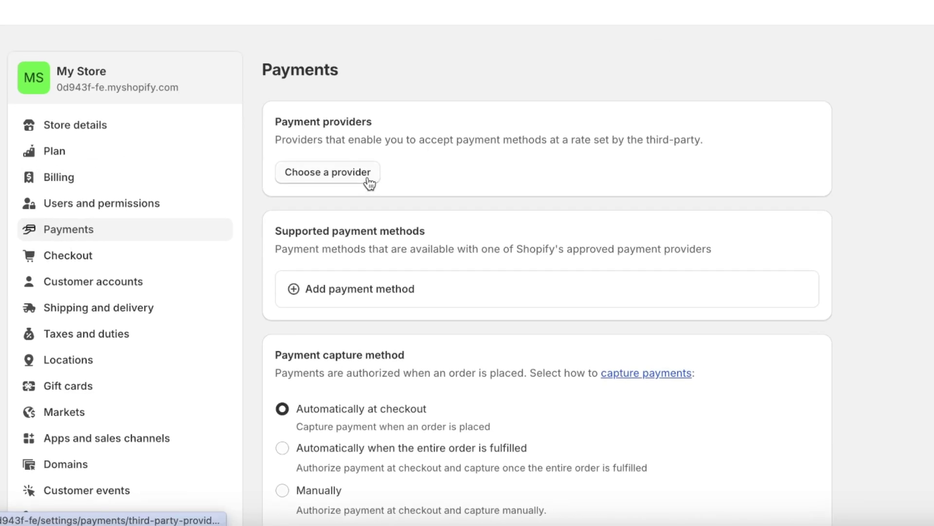
Browse the third-party payment providers, then review the Payments sections through capture and manual methods
{"action": "left_click", "coordinate": [368, 180]}
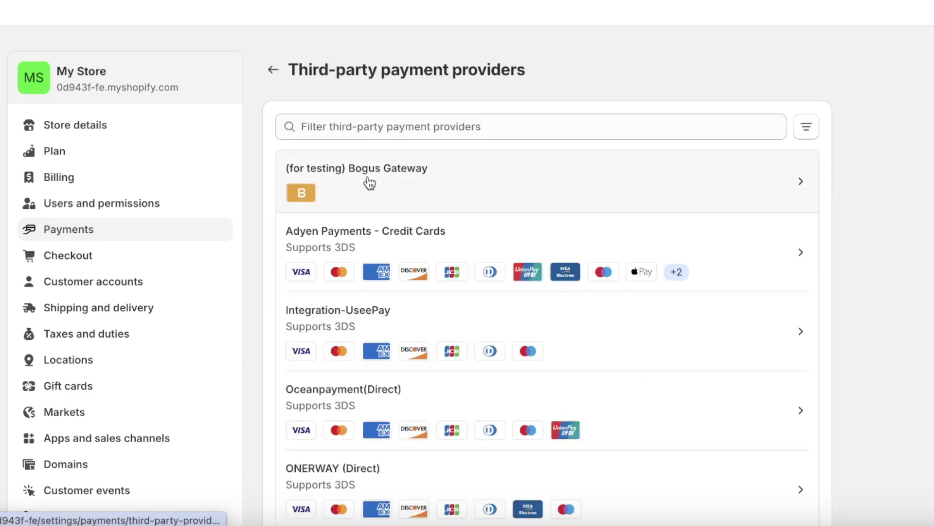
{"action": "left_click", "coordinate": [276, 75]}
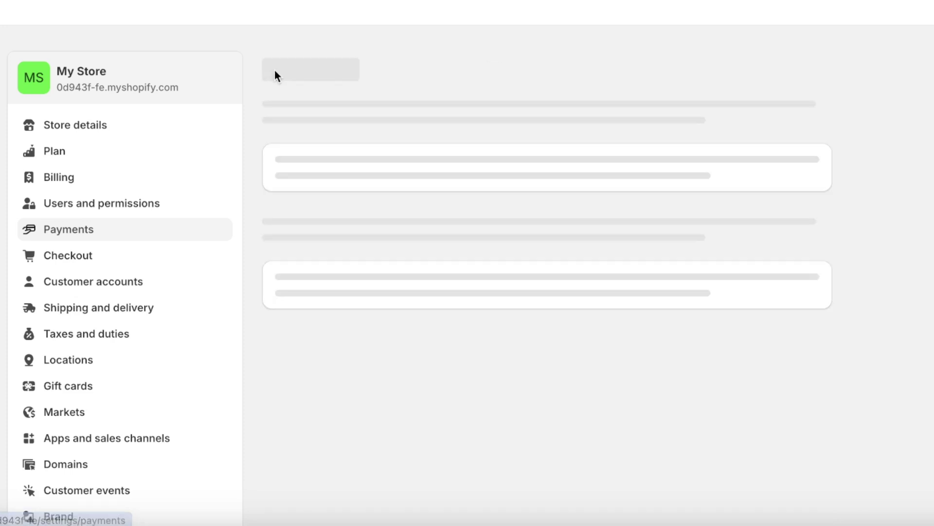
{"action": "scroll", "coordinate": [495, 174], "scroll_direction": "down", "scroll_amount": 8}
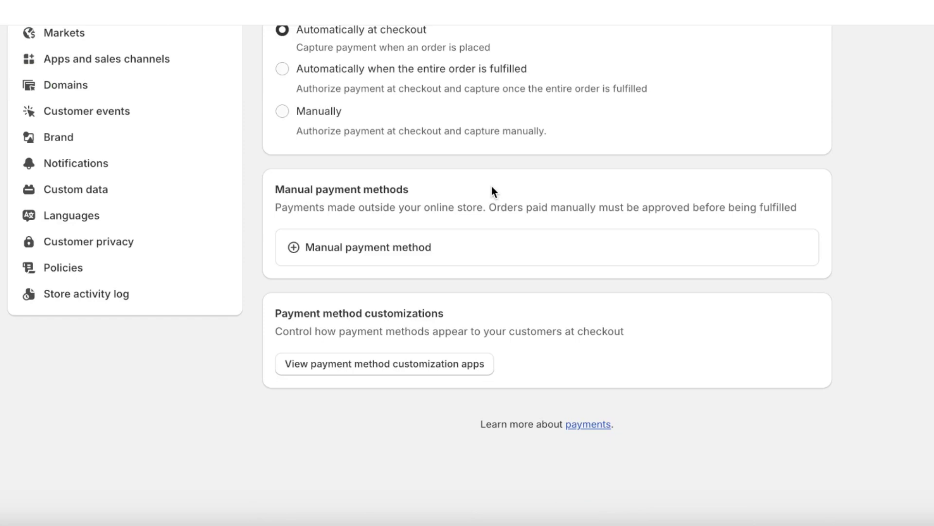
{"action": "scroll", "coordinate": [491, 186], "scroll_direction": "up", "scroll_amount": 8}
{"action": "scroll", "coordinate": [443, 98], "scroll_direction": "down", "scroll_amount": 4}
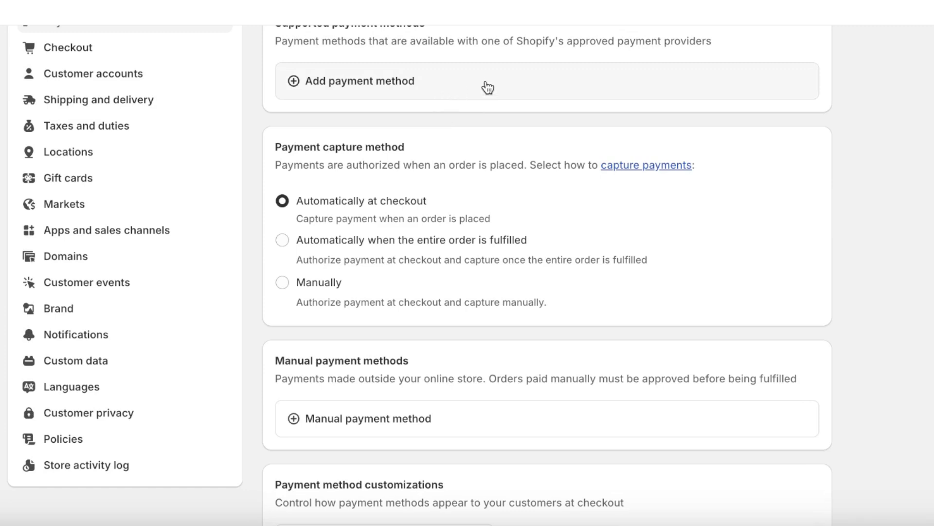
{"action": "scroll", "coordinate": [606, 189], "scroll_direction": "down", "scroll_amount": 2}
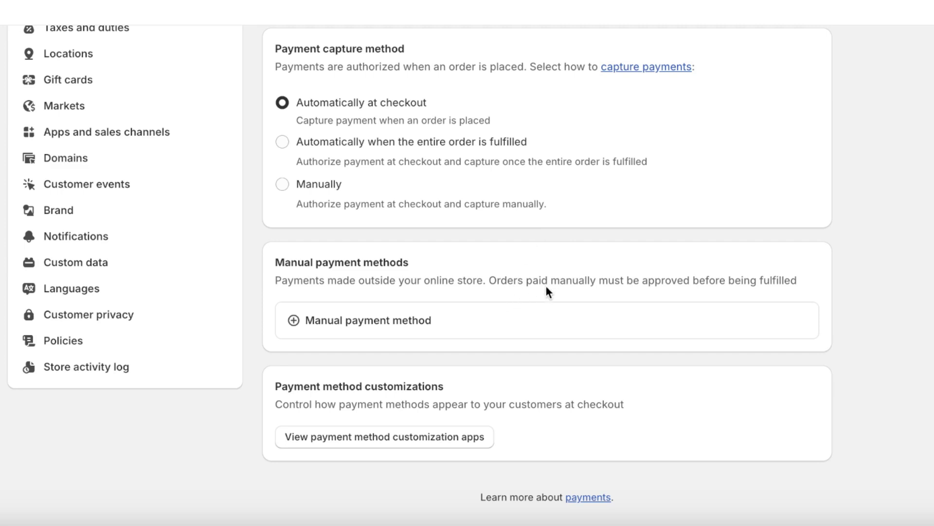
{"action": "scroll", "coordinate": [544, 288], "scroll_direction": "down", "scroll_amount": 2}
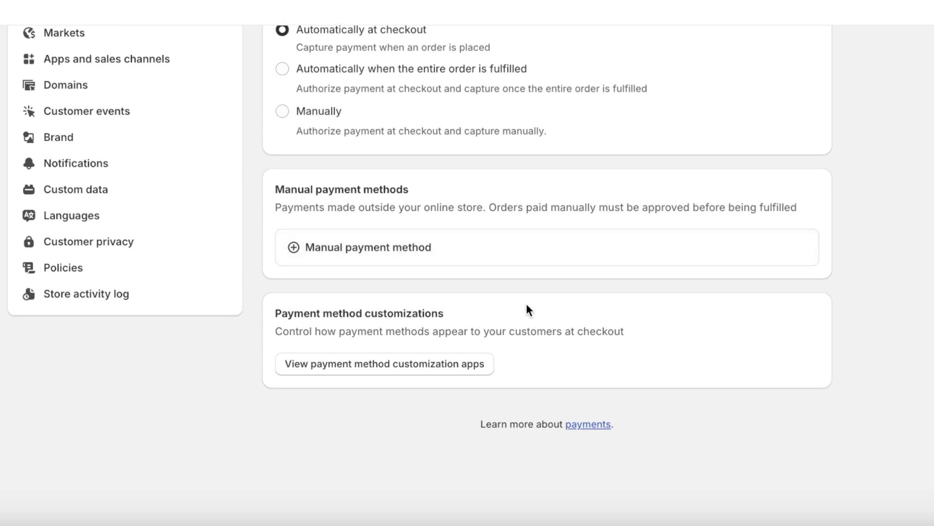
{"action": "scroll", "coordinate": [527, 304], "scroll_direction": "up", "scroll_amount": 10}
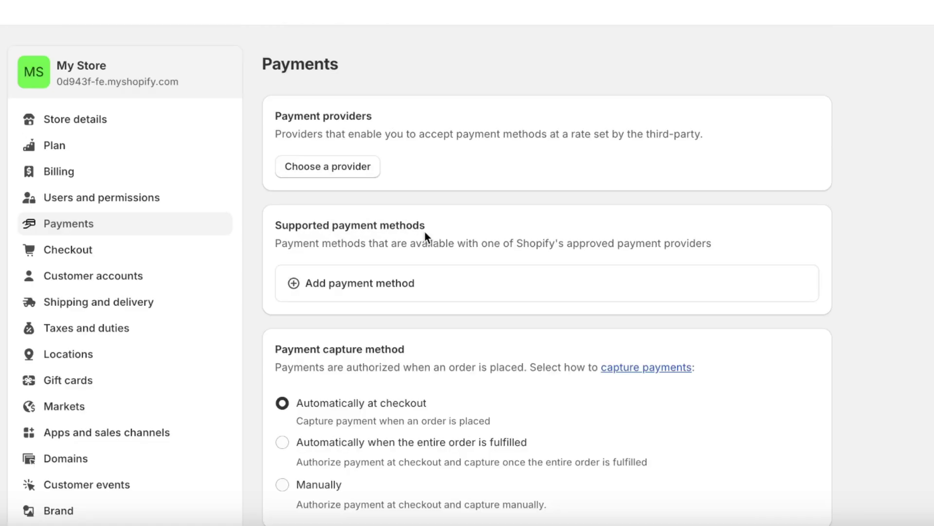
Review the Shipping and delivery settings, then close Settings to return to the Home setup guide
{"action": "left_click", "coordinate": [126, 305]}
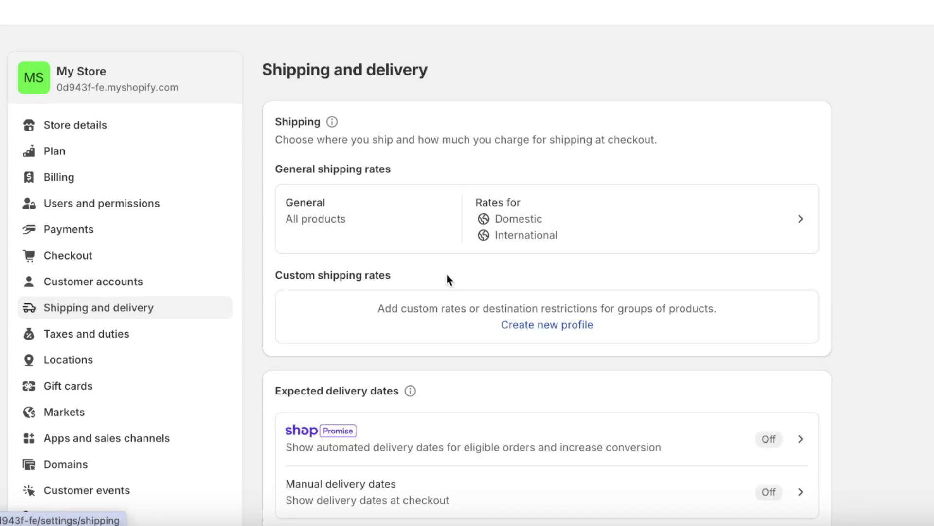
{"action": "scroll", "coordinate": [446, 273], "scroll_direction": "down", "scroll_amount": 2}
{"action": "scroll", "coordinate": [446, 273], "scroll_direction": "up", "scroll_amount": 2}
{"action": "scroll", "coordinate": [623, 269], "scroll_direction": "down", "scroll_amount": 3}
{"action": "scroll", "coordinate": [626, 308], "scroll_direction": "down", "scroll_amount": 7}
{"action": "scroll", "coordinate": [620, 317], "scroll_direction": "down", "scroll_amount": 3}
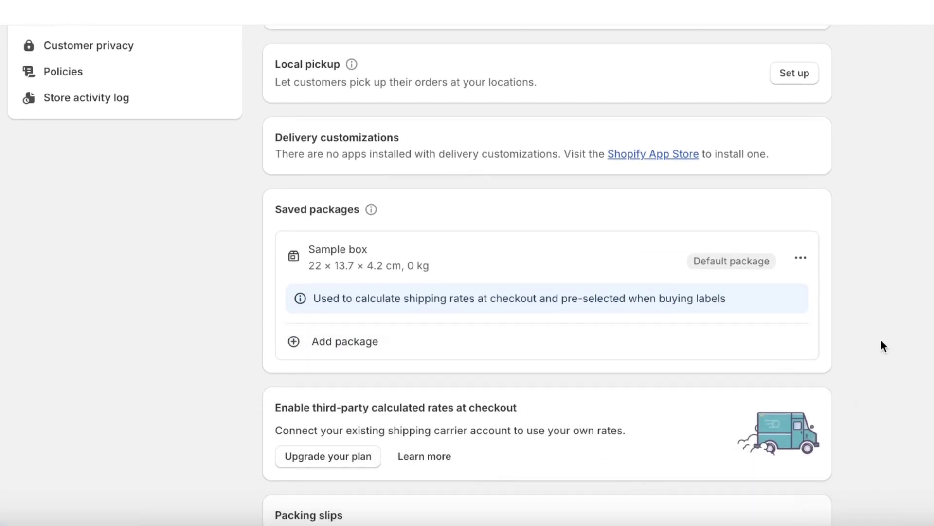
{"action": "scroll", "coordinate": [609, 350], "scroll_direction": "down", "scroll_amount": 8}
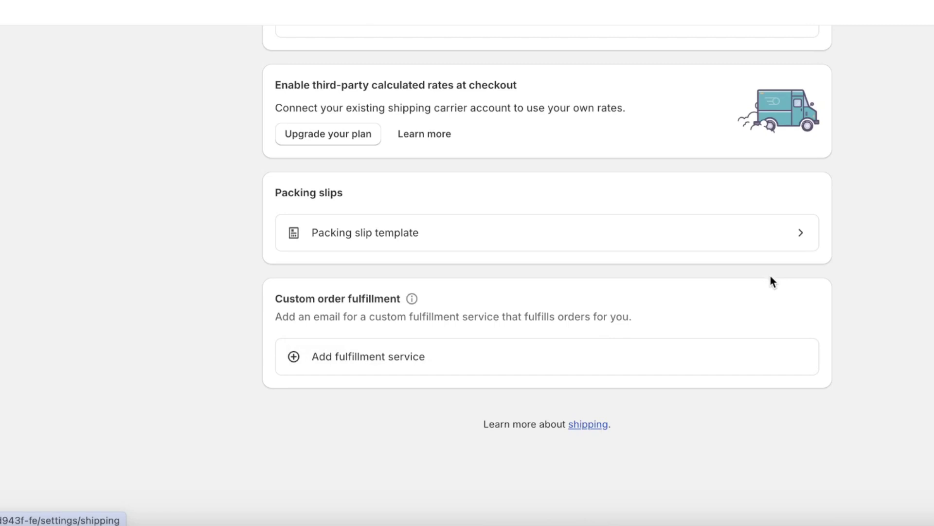
{"action": "scroll", "coordinate": [796, 337], "scroll_direction": "up", "scroll_amount": 15}
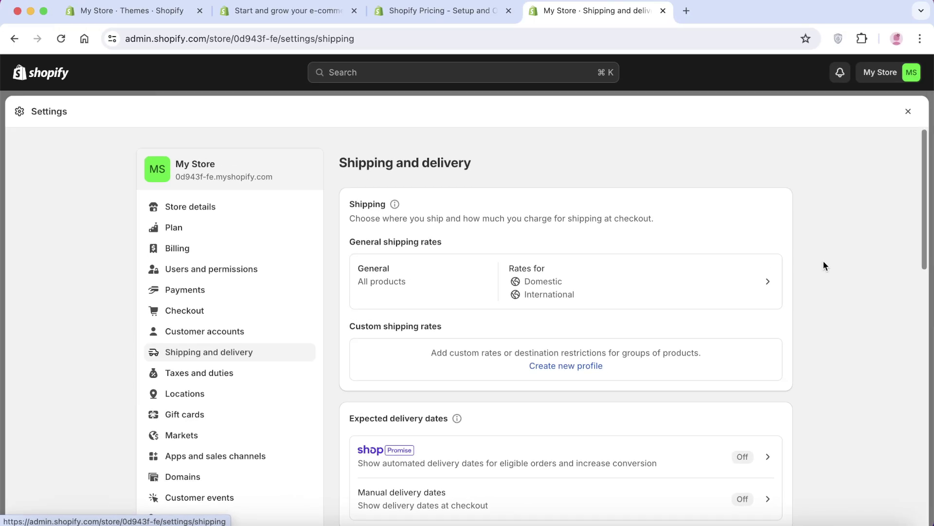
{"action": "left_click", "coordinate": [908, 111]}
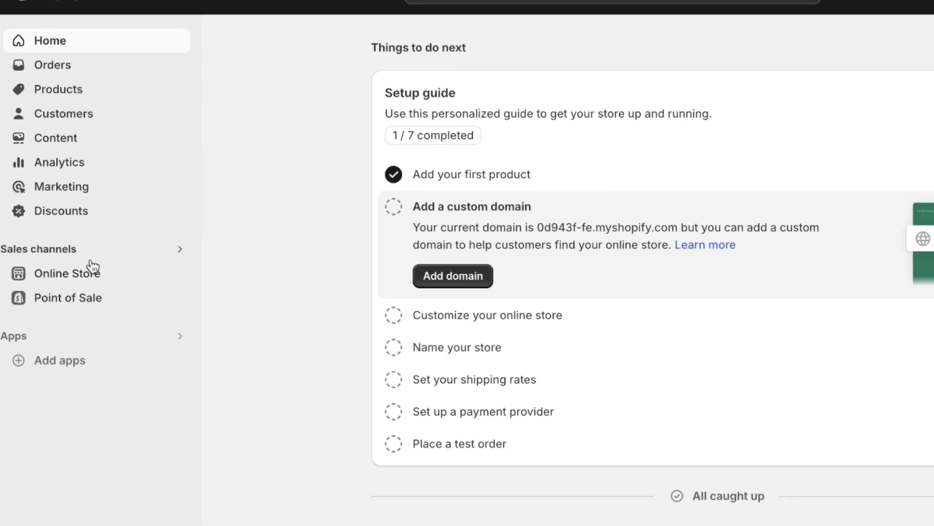
Go to Online Store > Themes and look through the theme library
{"action": "left_click", "coordinate": [87, 279]}
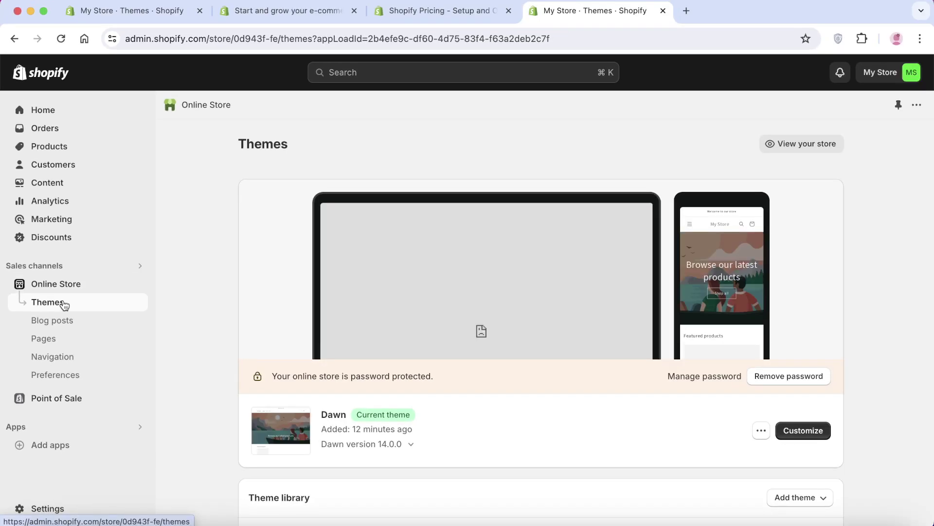
{"action": "scroll", "coordinate": [542, 202], "scroll_direction": "down", "scroll_amount": 10}
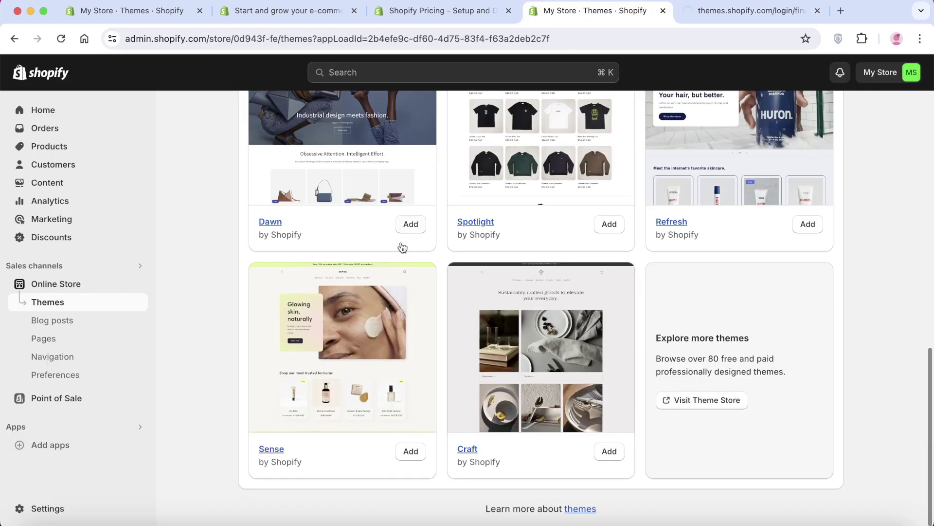
{"action": "scroll", "coordinate": [351, 299], "scroll_direction": "up", "scroll_amount": 10}
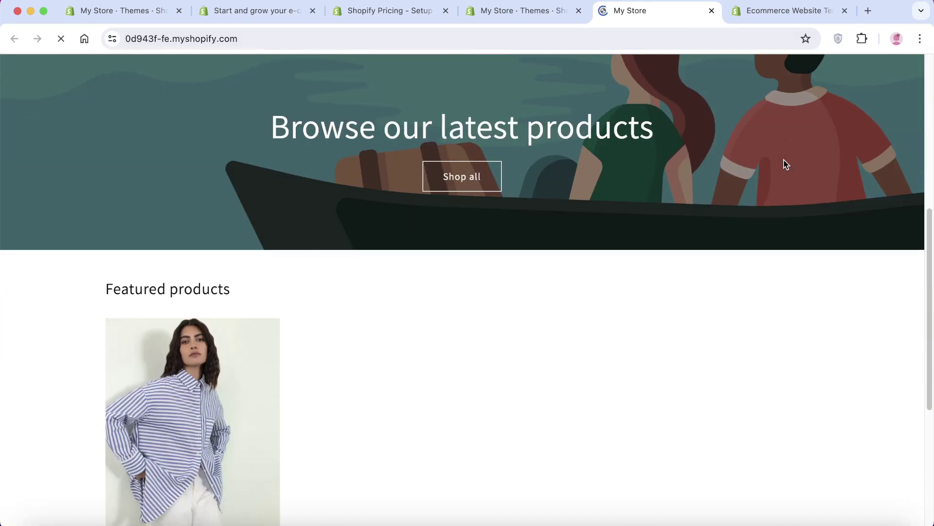
{"action": "scroll", "coordinate": [784, 168], "scroll_direction": "up", "scroll_amount": 10}
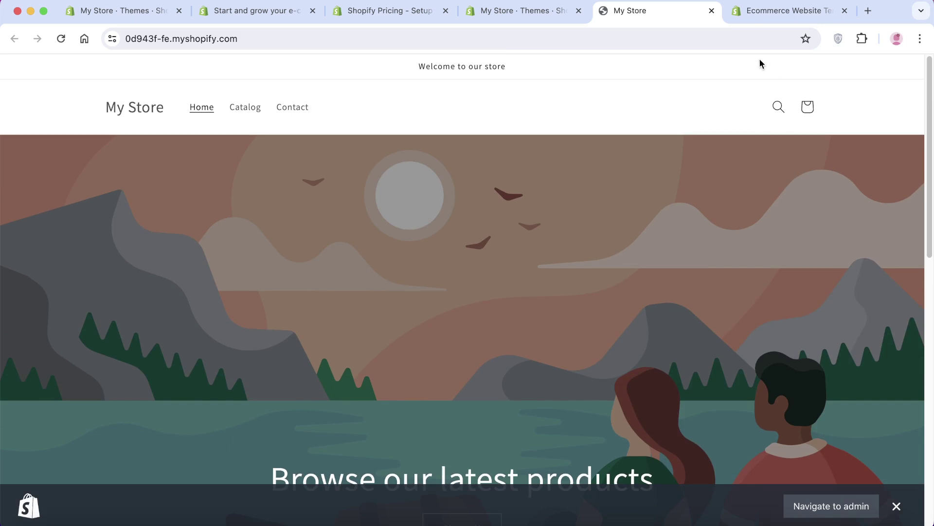
Switch to the Shopify Theme Store and scroll through the theme catalog
{"action": "left_click", "coordinate": [757, 15]}
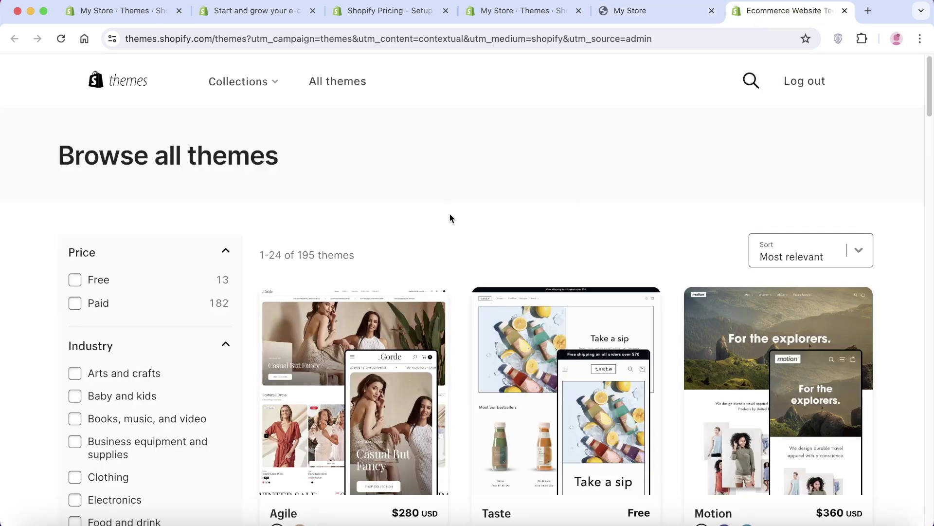
{"action": "scroll", "coordinate": [450, 217], "scroll_direction": "down", "scroll_amount": 6}
{"action": "scroll", "coordinate": [451, 222], "scroll_direction": "down", "scroll_amount": 6}
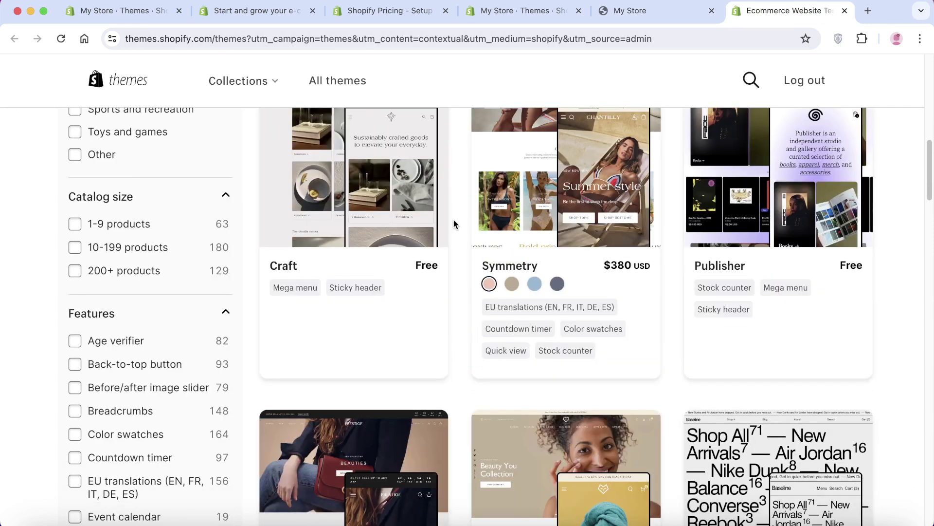
{"action": "scroll", "coordinate": [197, 308], "scroll_direction": "down", "scroll_amount": 2}
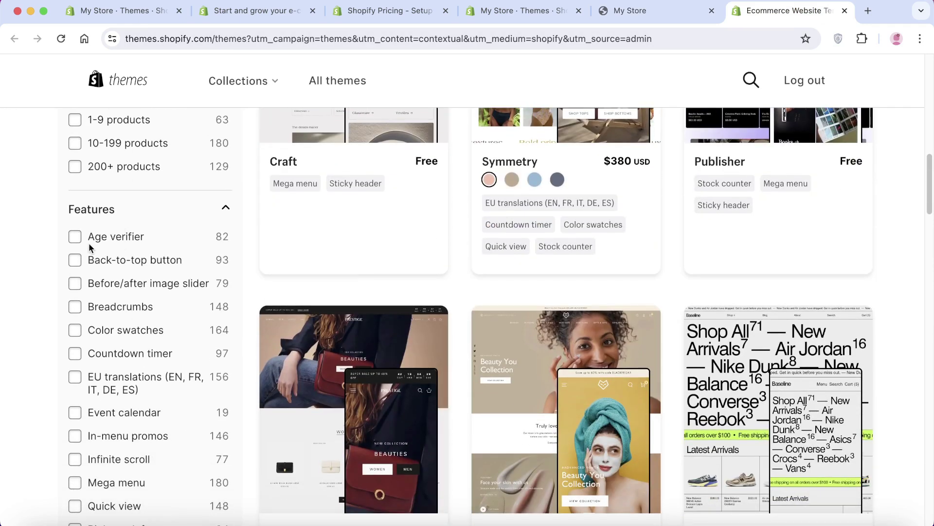
{"action": "scroll", "coordinate": [97, 292], "scroll_direction": "down", "scroll_amount": 6}
{"action": "scroll", "coordinate": [99, 306], "scroll_direction": "up", "scroll_amount": 10}
{"action": "scroll", "coordinate": [100, 313], "scroll_direction": "up", "scroll_amount": 3}
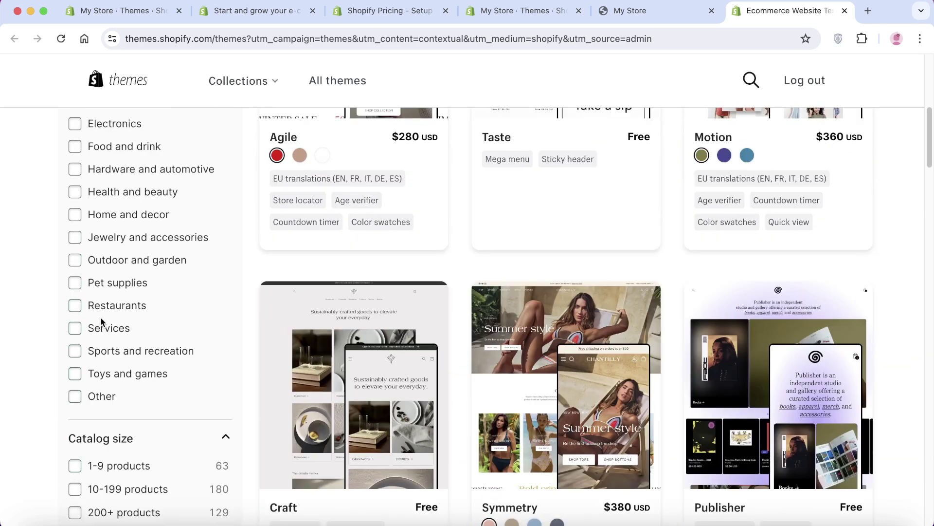
{"action": "scroll", "coordinate": [101, 317], "scroll_direction": "up", "scroll_amount": 7}
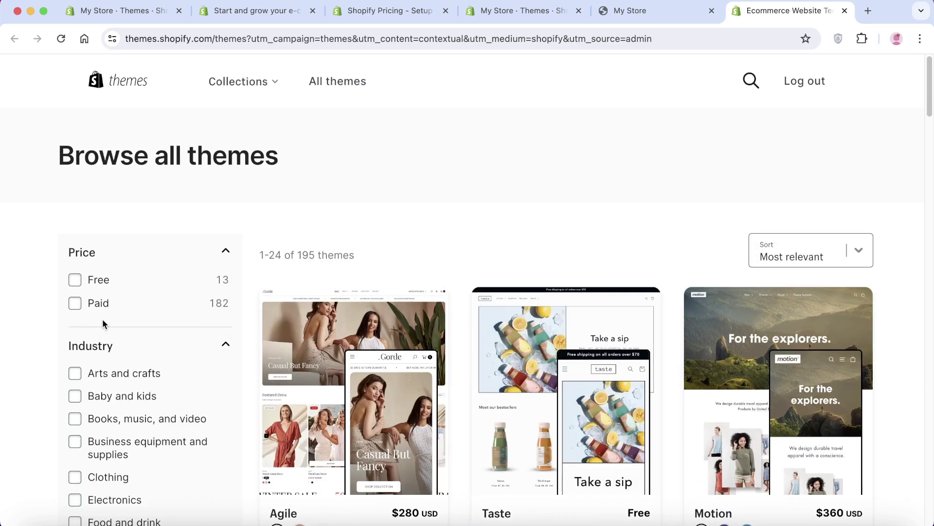
Filter the catalog to Free themes and browse the 13 results
{"action": "left_click", "coordinate": [101, 282]}
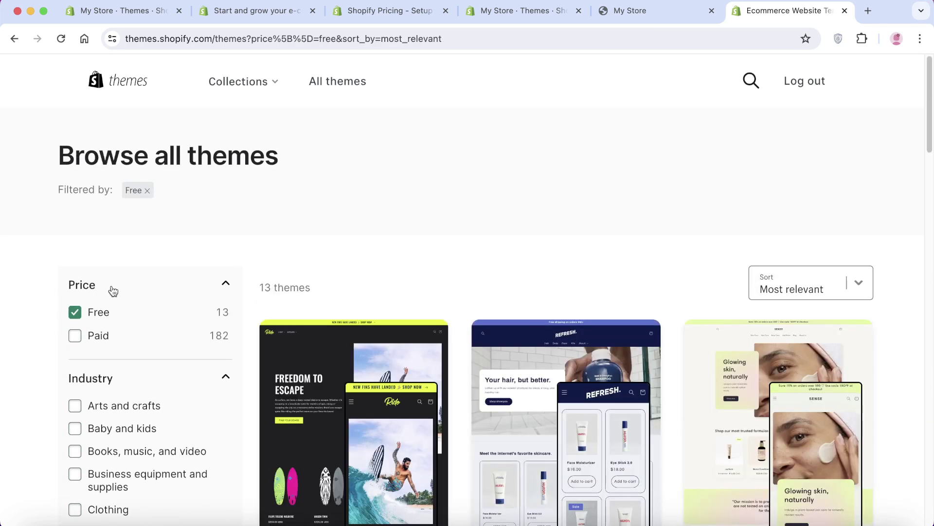
{"action": "scroll", "coordinate": [390, 237], "scroll_direction": "down", "scroll_amount": 15}
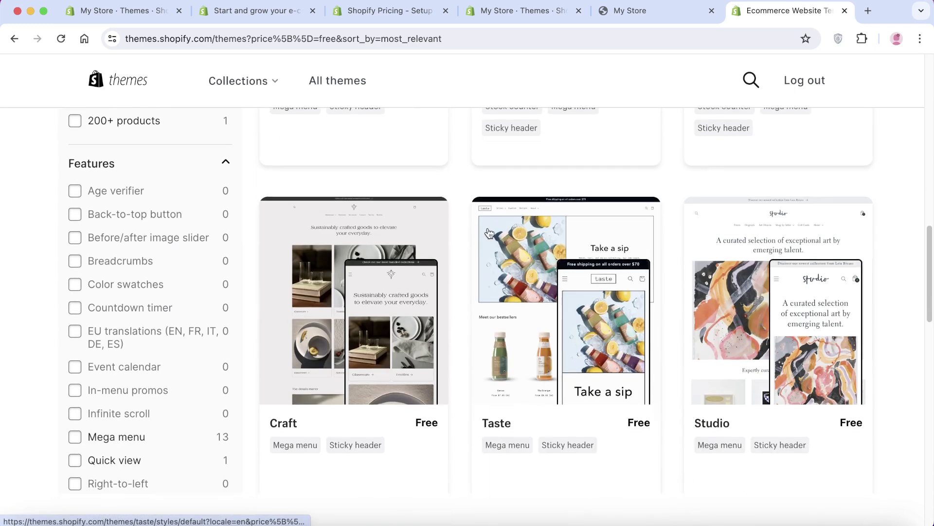
{"action": "scroll", "coordinate": [490, 232], "scroll_direction": "down", "scroll_amount": 10}
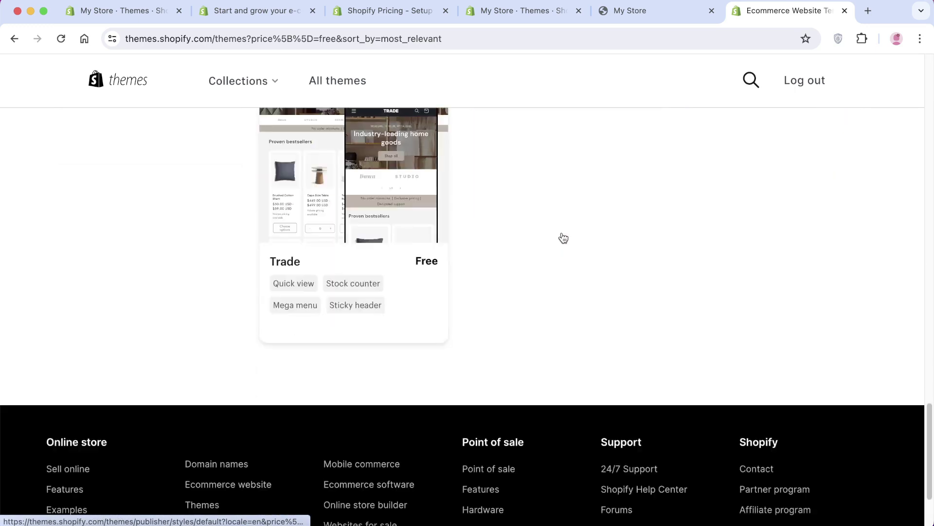
{"action": "scroll", "coordinate": [571, 225], "scroll_direction": "up", "scroll_amount": 12}
{"action": "scroll", "coordinate": [587, 214], "scroll_direction": "up", "scroll_amount": 2}
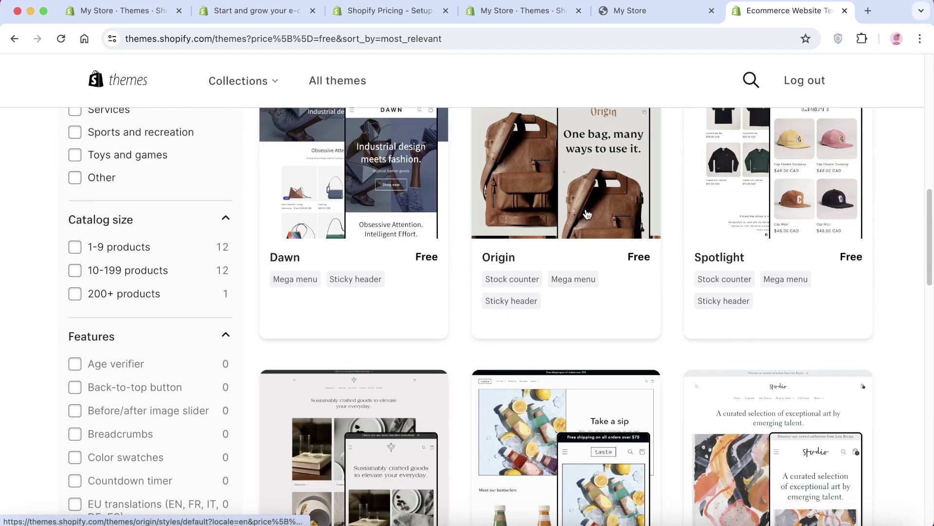
{"action": "scroll", "coordinate": [587, 215], "scroll_direction": "up", "scroll_amount": 12}
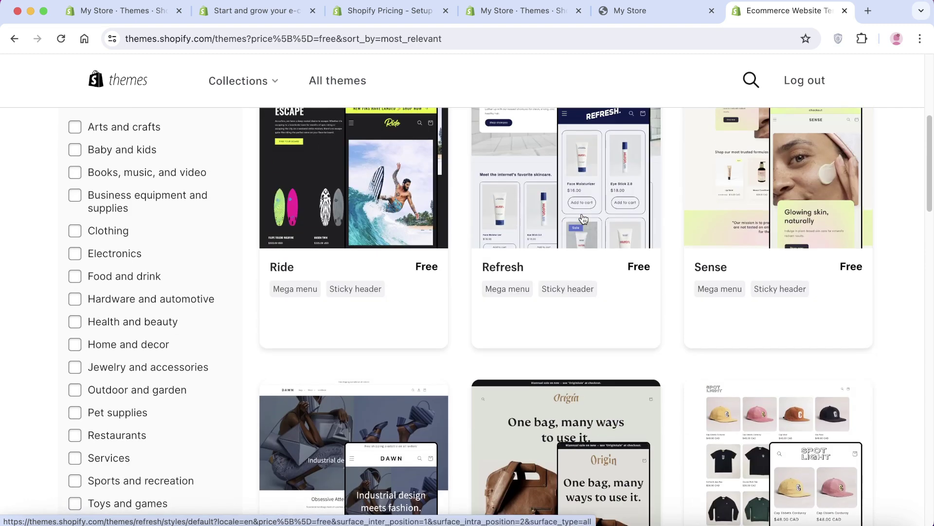
Open Dawn in the theme editor and set the banner's first image to the striped-shirt photo WESTTOP02599_2
{"action": "left_click", "coordinate": [499, 19]}
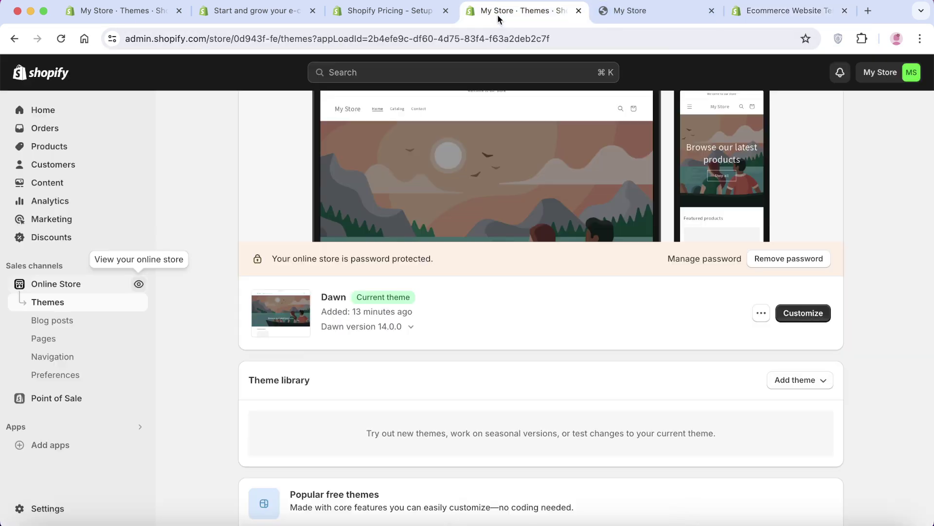
{"action": "scroll", "coordinate": [378, 341], "scroll_direction": "up", "scroll_amount": 3}
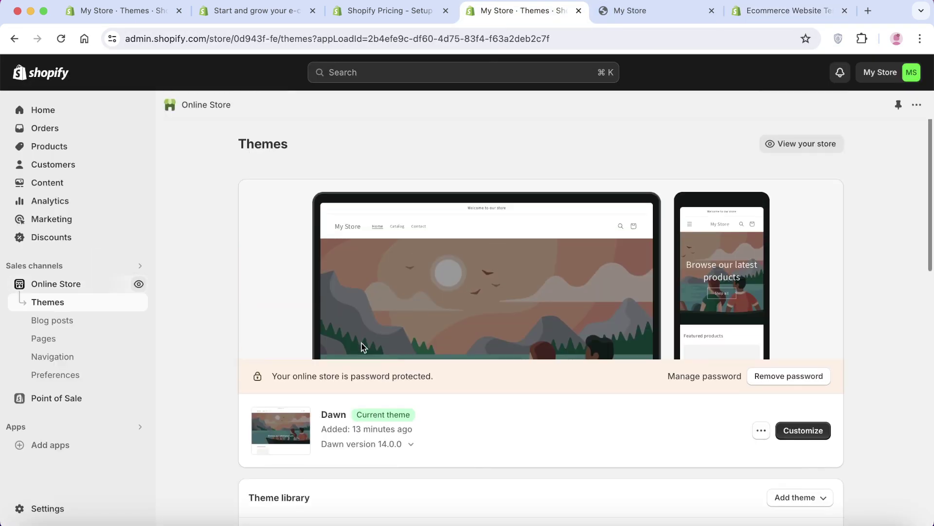
{"action": "left_click", "coordinate": [802, 432]}
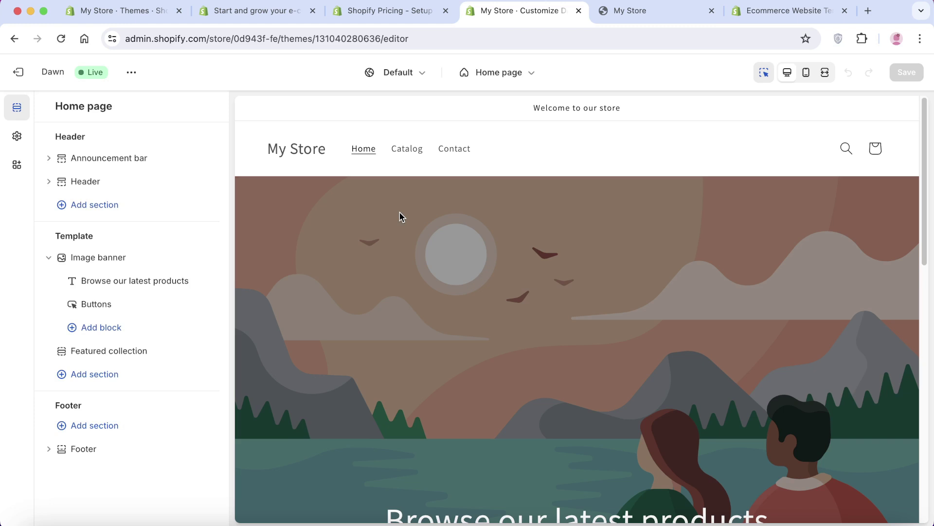
{"action": "left_click", "coordinate": [452, 292]}
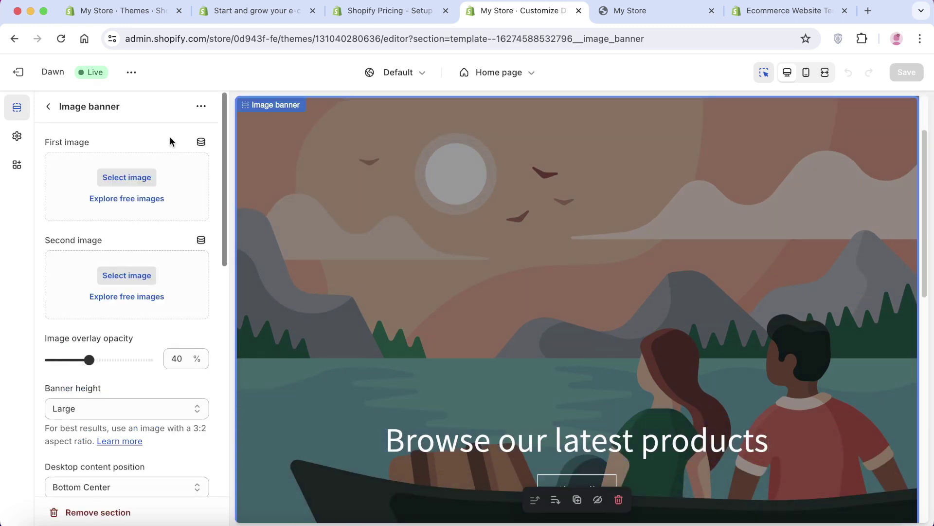
{"action": "left_click", "coordinate": [133, 182]}
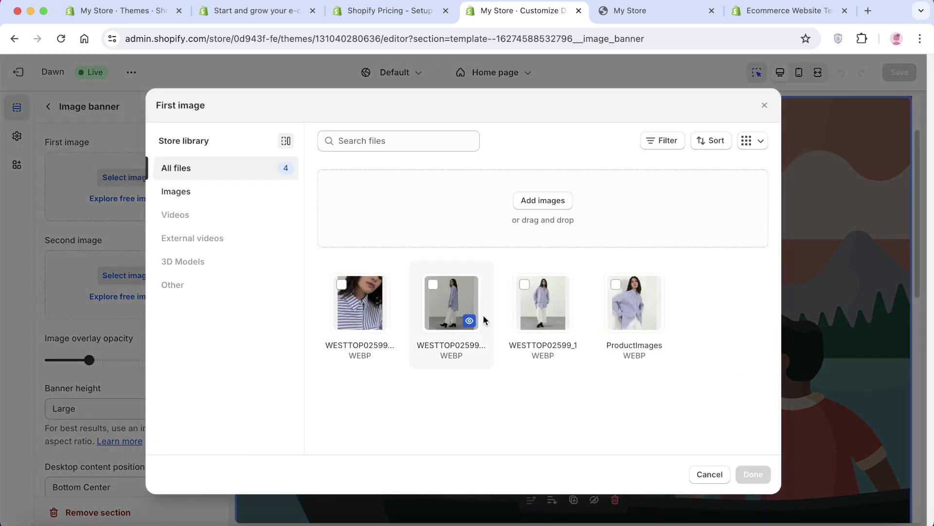
{"action": "left_click", "coordinate": [433, 285]}
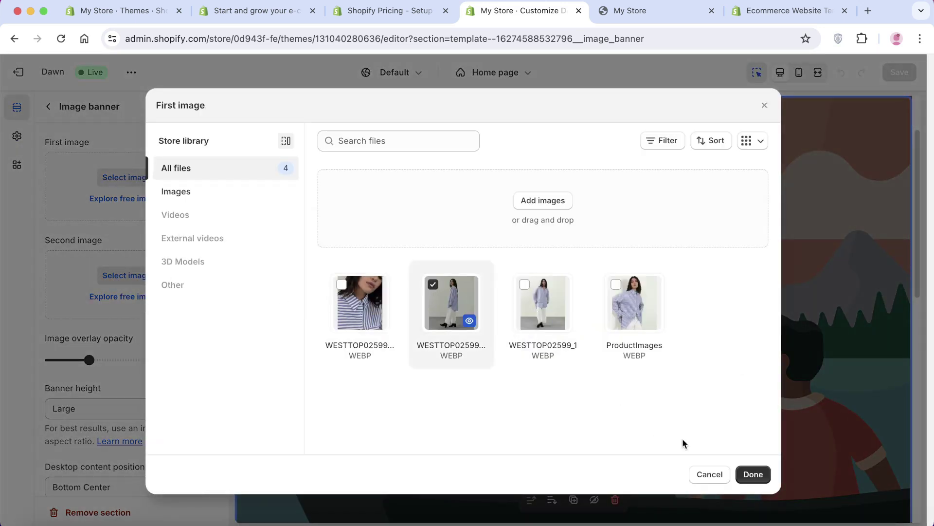
{"action": "left_click", "coordinate": [760, 474]}
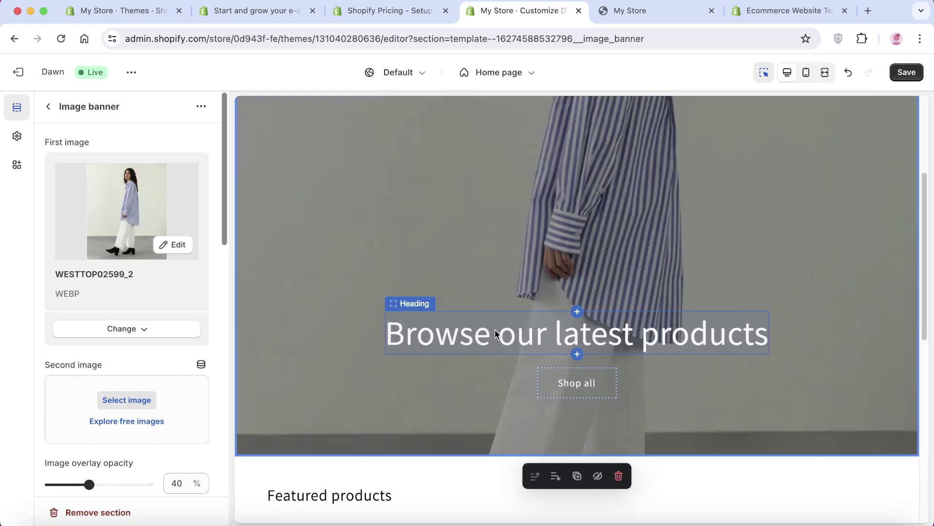
Generate an AI heading and use 'Discover the Ultimate Shopping Experience.' for the banner
{"action": "left_click", "coordinate": [496, 331]}
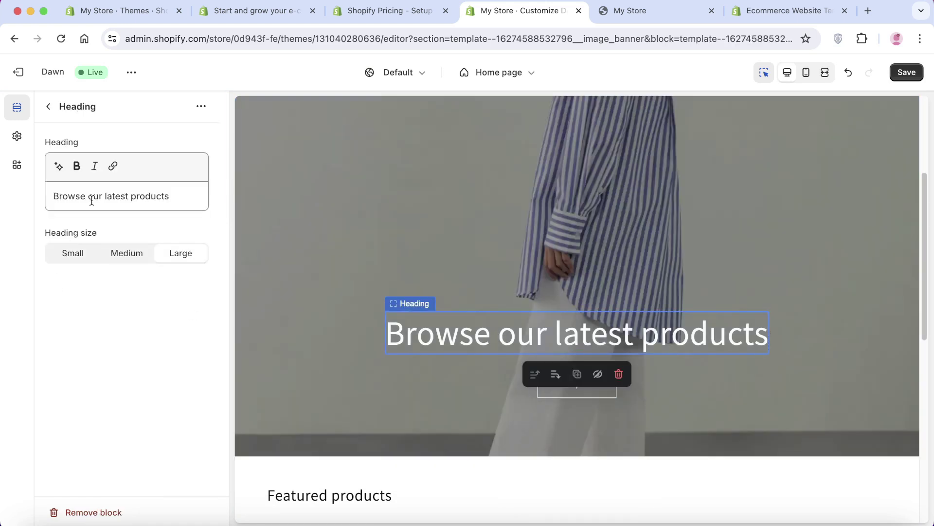
{"action": "left_click", "coordinate": [58, 166]}
{"action": "type", "text": "shop"}
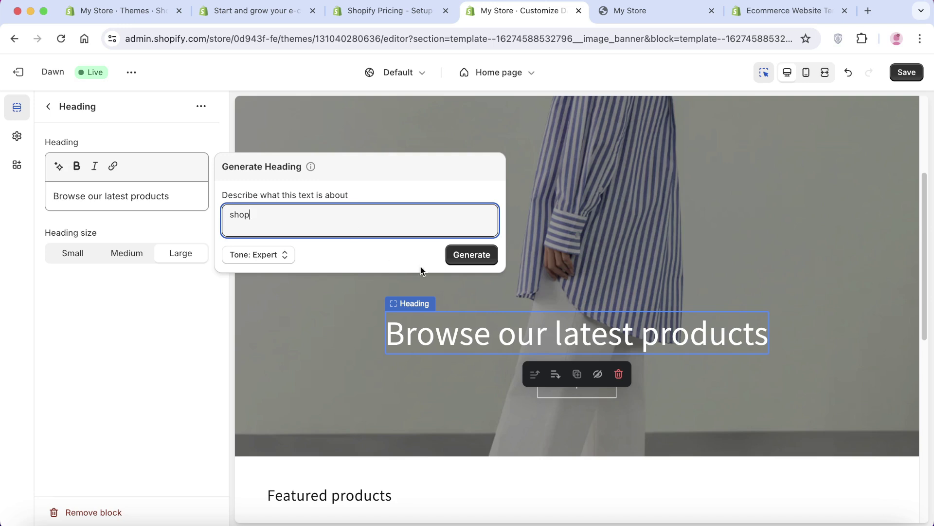
{"action": "left_click", "coordinate": [476, 254]}
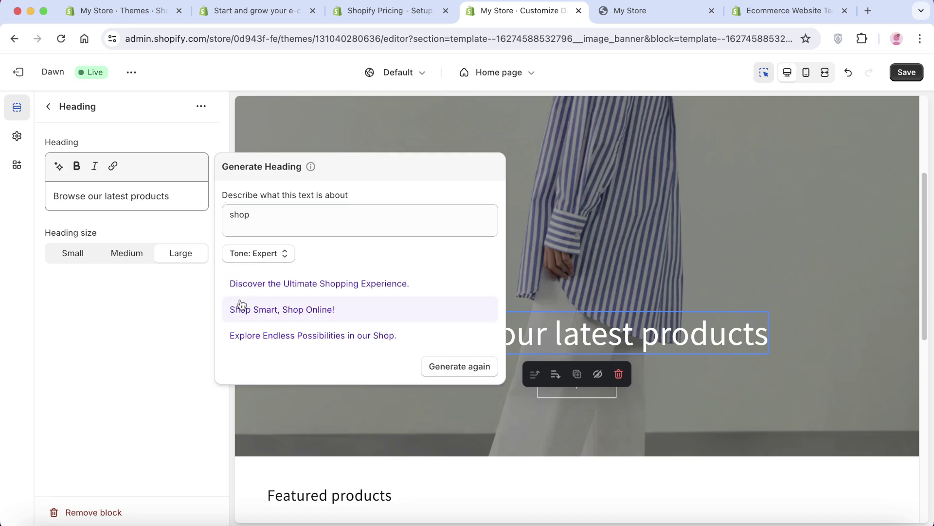
{"action": "left_click", "coordinate": [292, 282]}
Set the image banner height to Small, save the Dawn theme and exit to Themes
{"action": "scroll", "coordinate": [573, 232], "scroll_direction": "up", "scroll_amount": 3}
{"action": "left_click", "coordinate": [573, 236]}
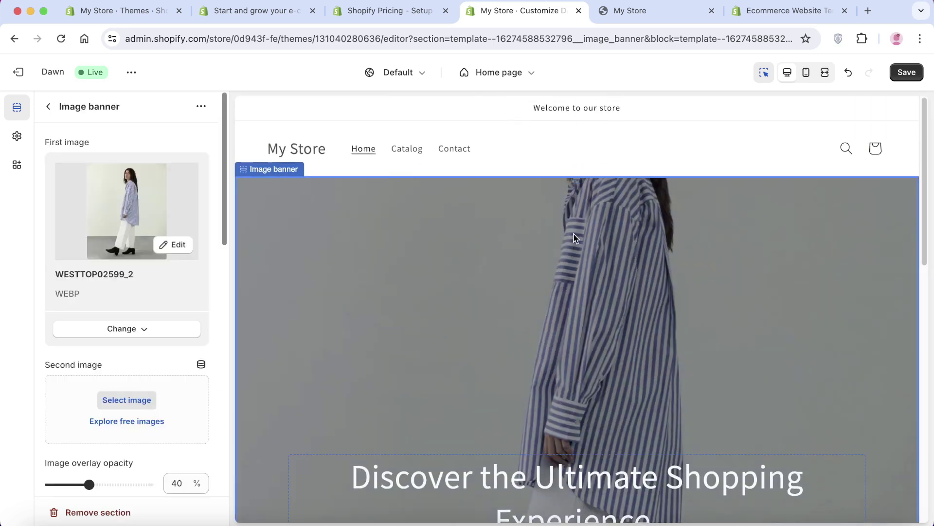
{"action": "scroll", "coordinate": [384, 188], "scroll_direction": "down", "scroll_amount": 3}
{"action": "scroll", "coordinate": [432, 180], "scroll_direction": "up", "scroll_amount": 1}
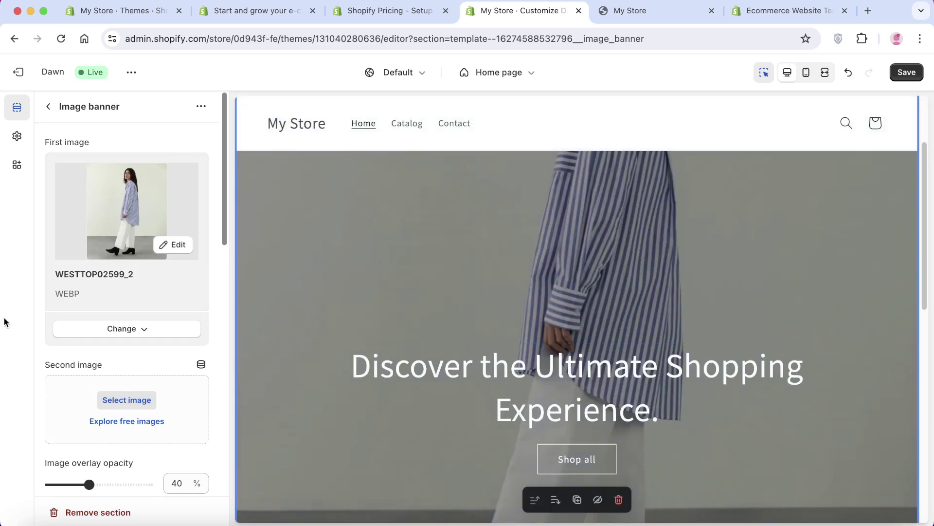
{"action": "scroll", "coordinate": [115, 271], "scroll_direction": "down", "scroll_amount": 6}
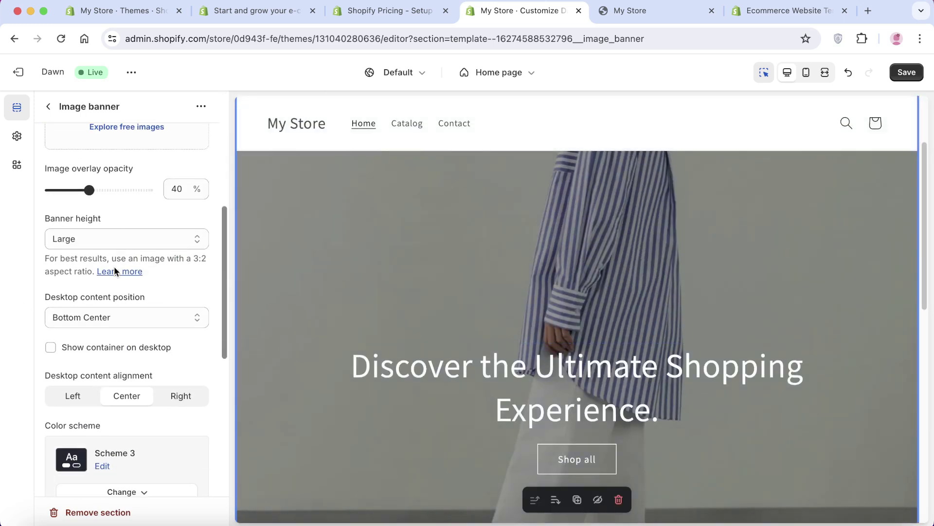
{"action": "left_click", "coordinate": [112, 241]}
{"action": "left_click", "coordinate": [97, 210]}
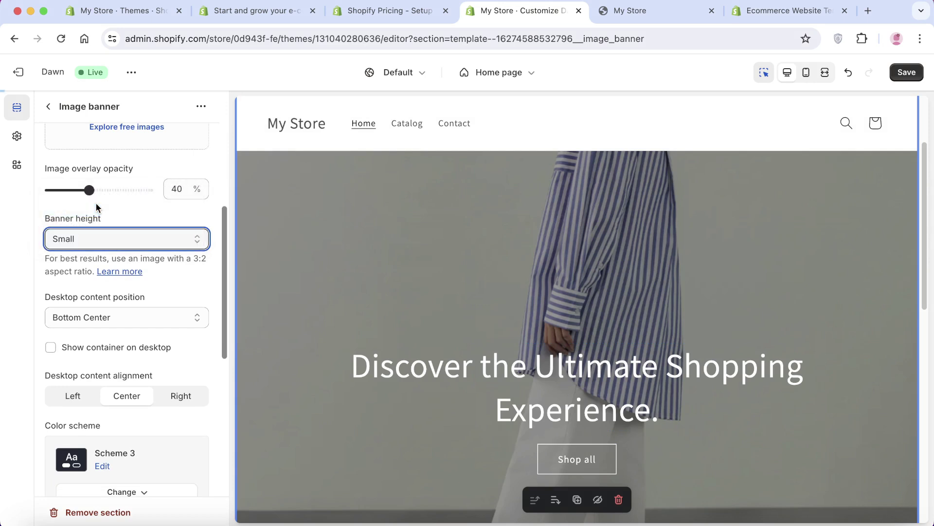
{"action": "left_click", "coordinate": [121, 246]}
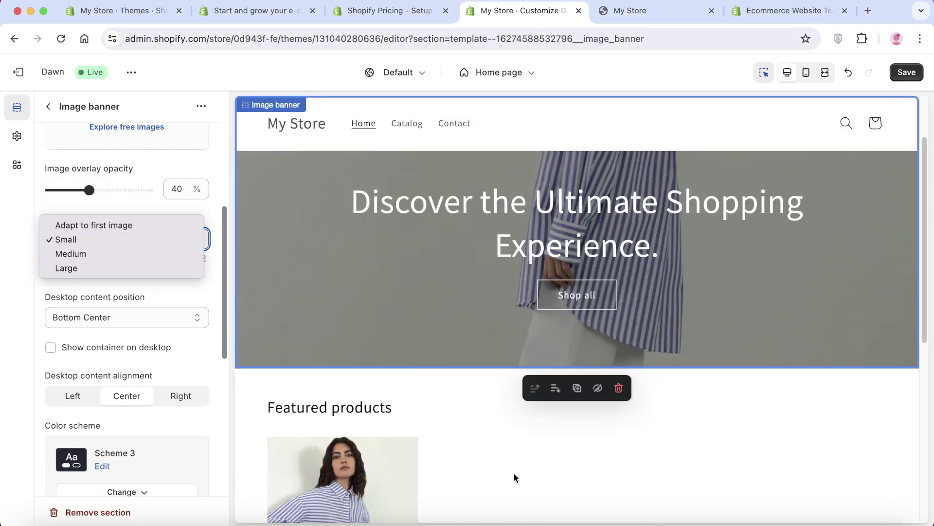
{"action": "left_click", "coordinate": [120, 243]}
{"action": "left_click", "coordinate": [920, 76]}
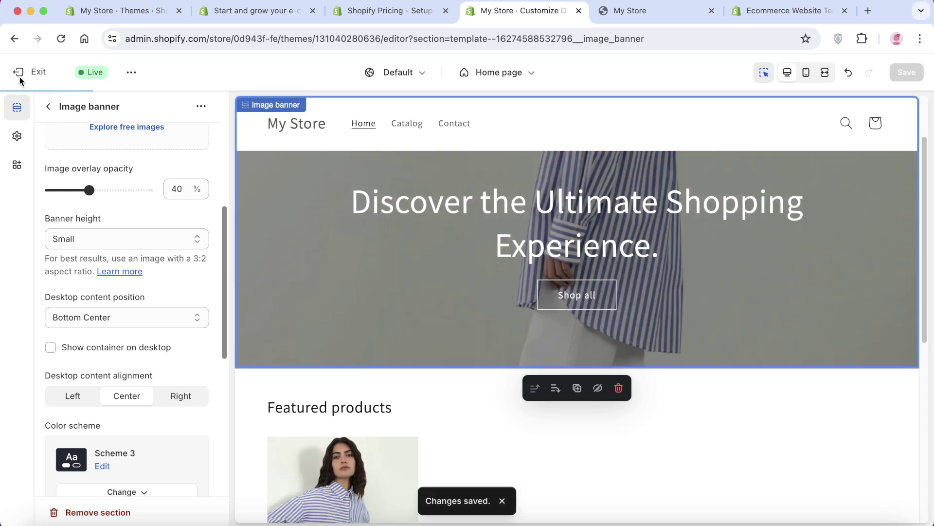
{"action": "left_click", "coordinate": [19, 74]}
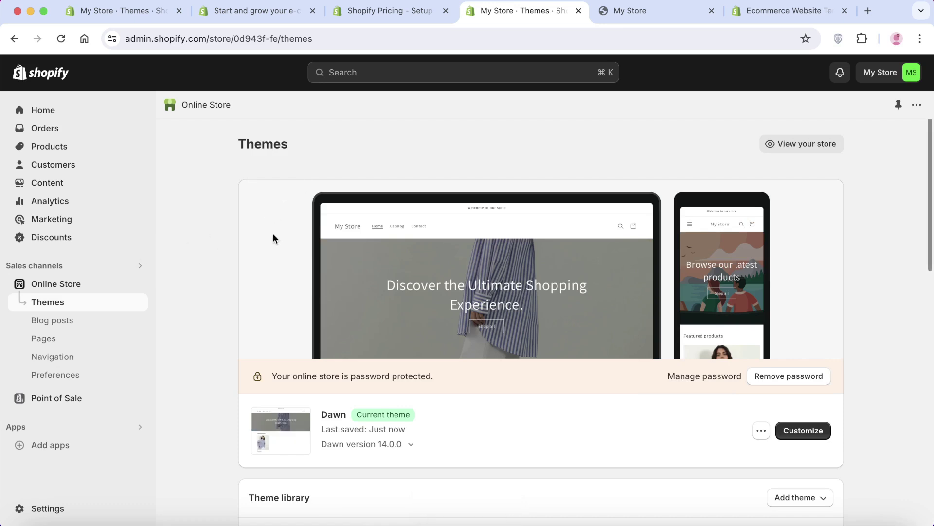
Open the Domains settings and review the Connect existing domain option
{"action": "left_click", "coordinate": [62, 511]}
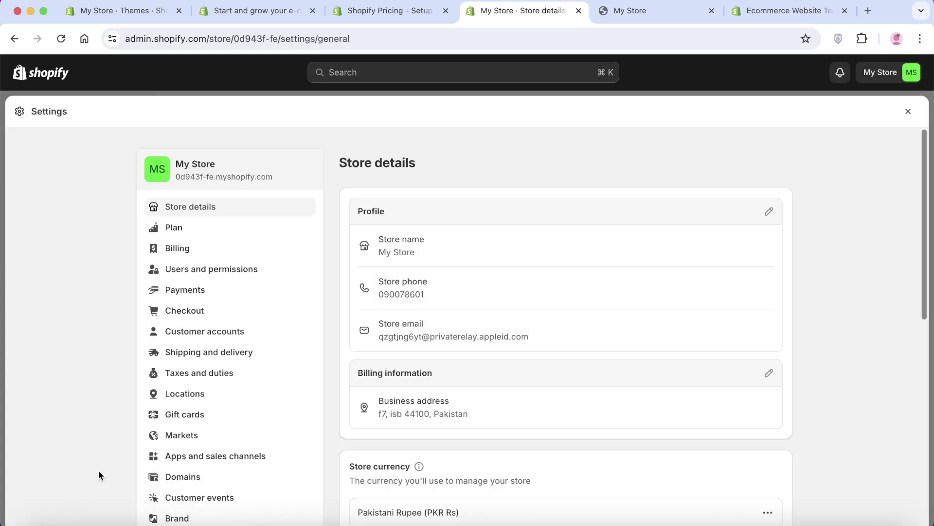
{"action": "left_click", "coordinate": [203, 478]}
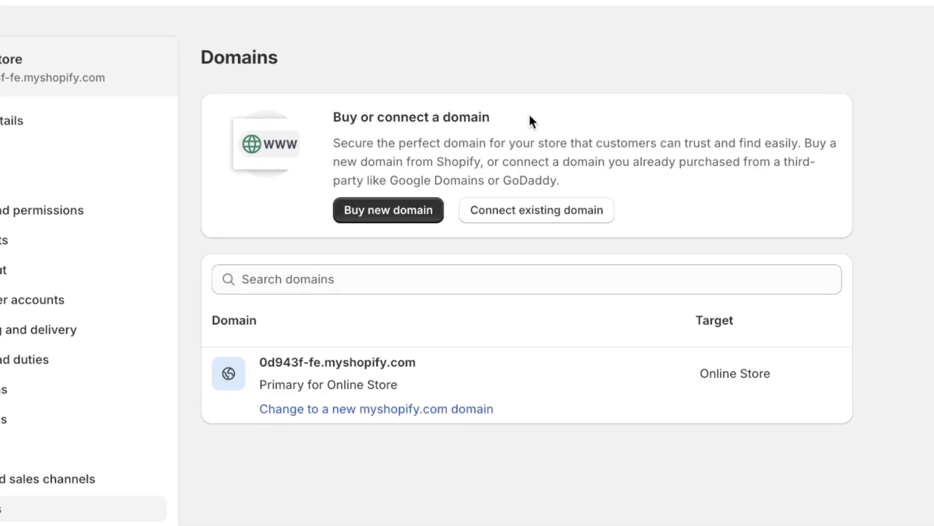
{"action": "left_click", "coordinate": [541, 203]}
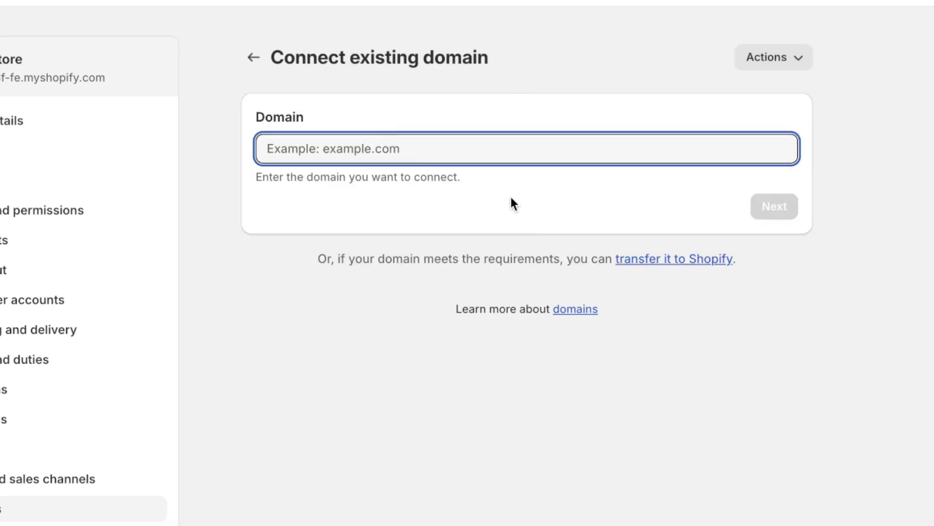
{"action": "left_click", "coordinate": [254, 58]}
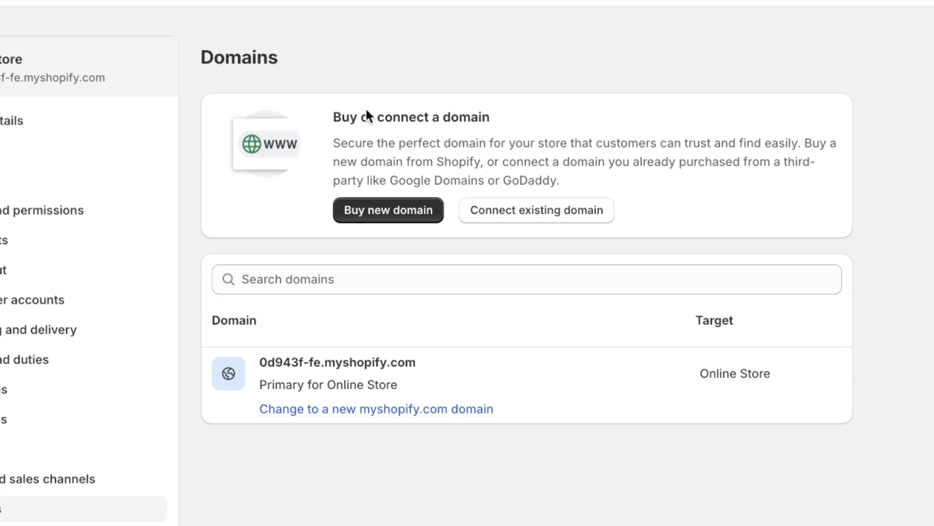
Search for a new domain using the owner's name; the .com is unavailable, with .store, .info and .co alternatives priced
{"action": "left_click", "coordinate": [393, 212]}
{"action": "left_click", "coordinate": [382, 164]}
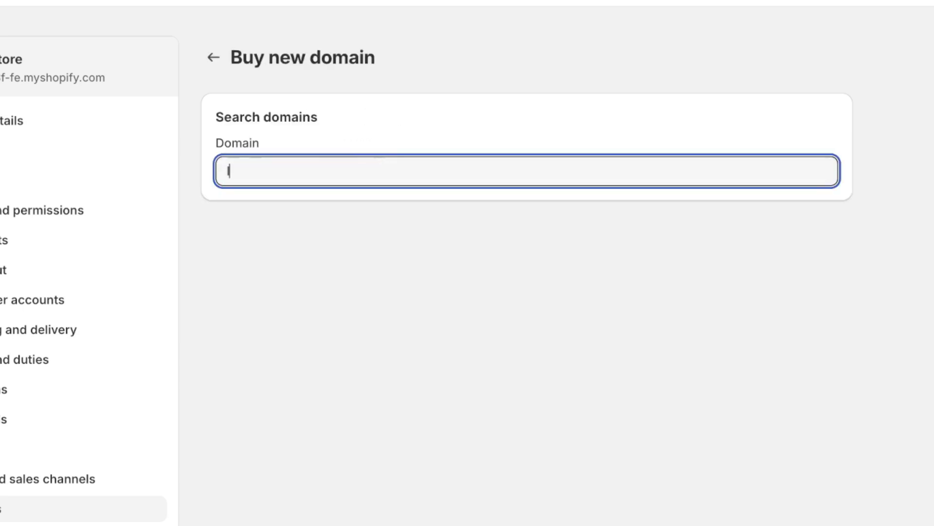
{"action": "type", "text": "lilyd"}
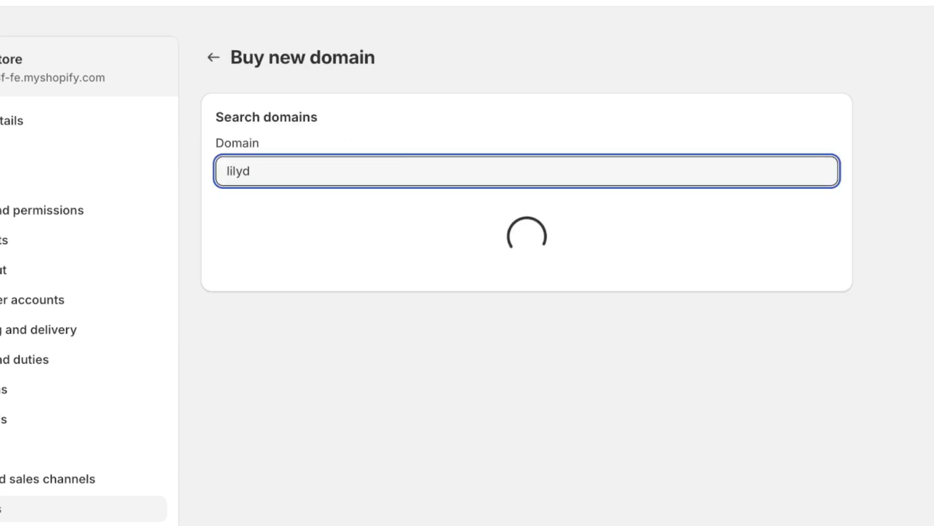
{"action": "type", "text": "avis"}
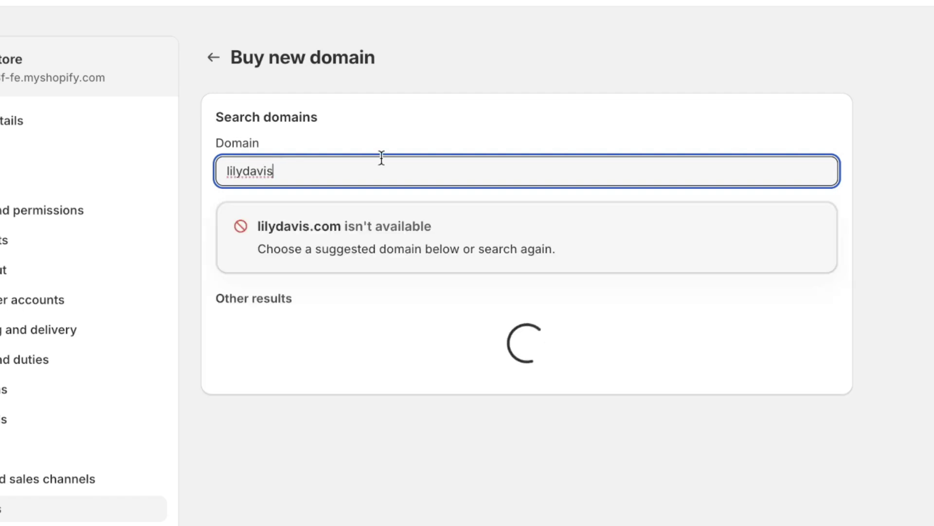
{"action": "scroll", "coordinate": [390, 176], "scroll_direction": "down", "scroll_amount": 2}
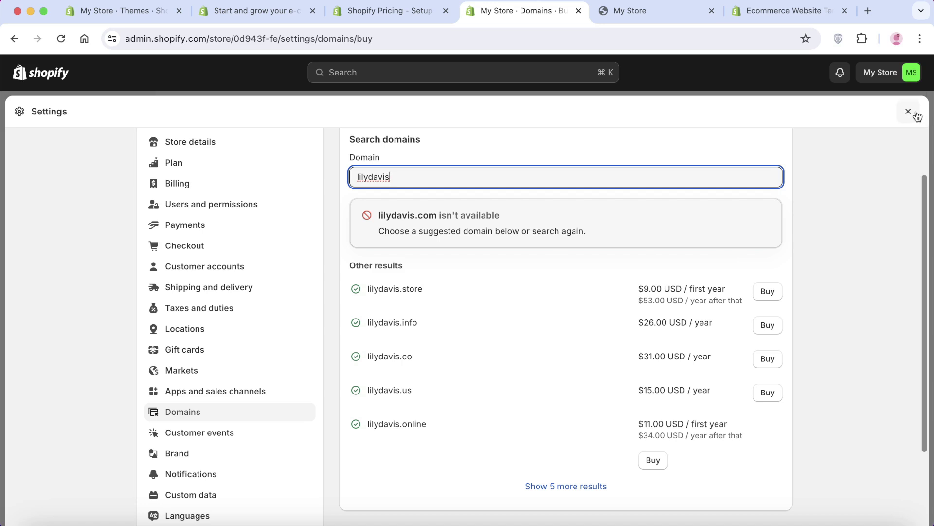
Close Settings to return to the Themes page with Dawn as the current theme
{"action": "left_click", "coordinate": [917, 115]}
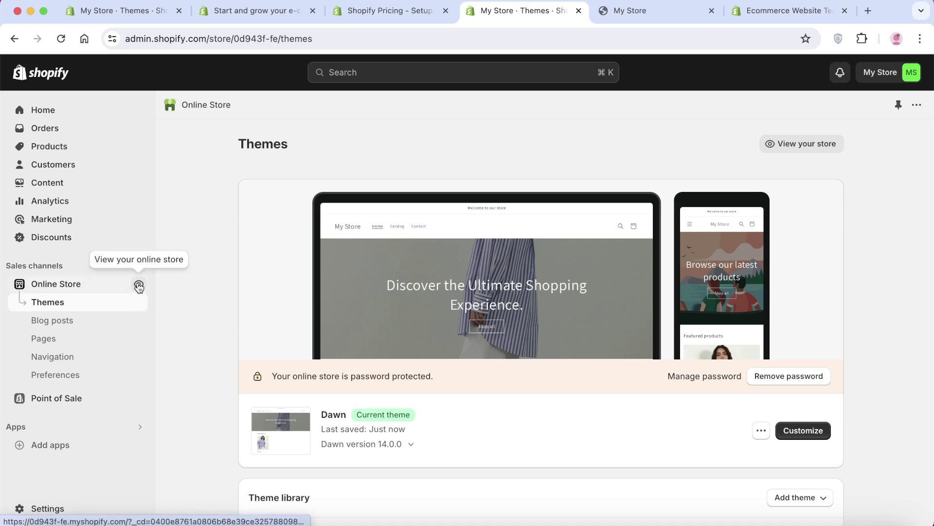
View the live storefront and its Shirt product page at Rs.60.00 PKR with S, M, L sizes
{"action": "left_click", "coordinate": [138, 284]}
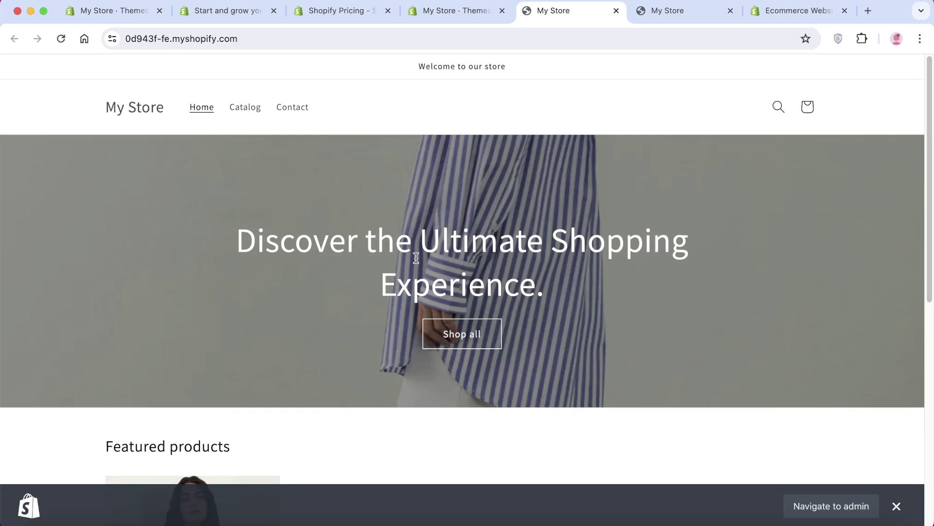
{"action": "scroll", "coordinate": [418, 263], "scroll_direction": "down", "scroll_amount": 6}
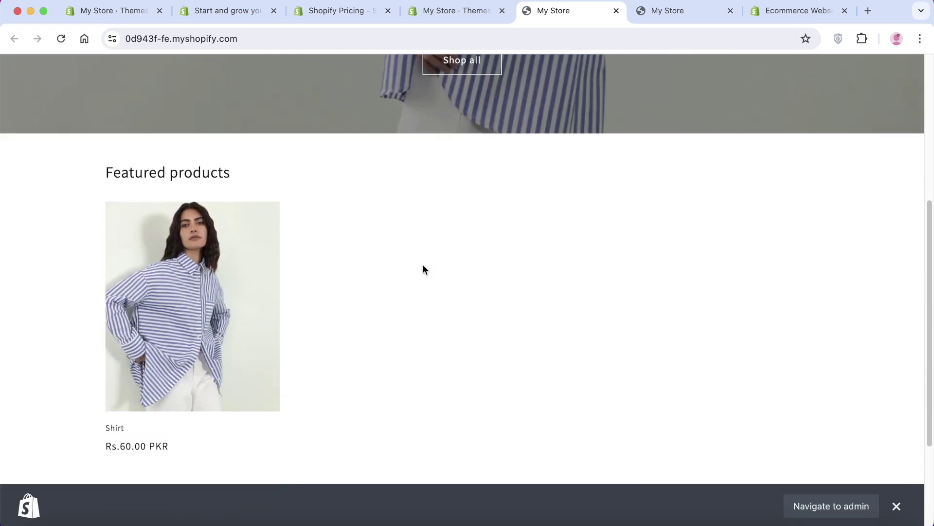
{"action": "scroll", "coordinate": [422, 269], "scroll_direction": "down", "scroll_amount": 2}
{"action": "left_click", "coordinate": [175, 274]}
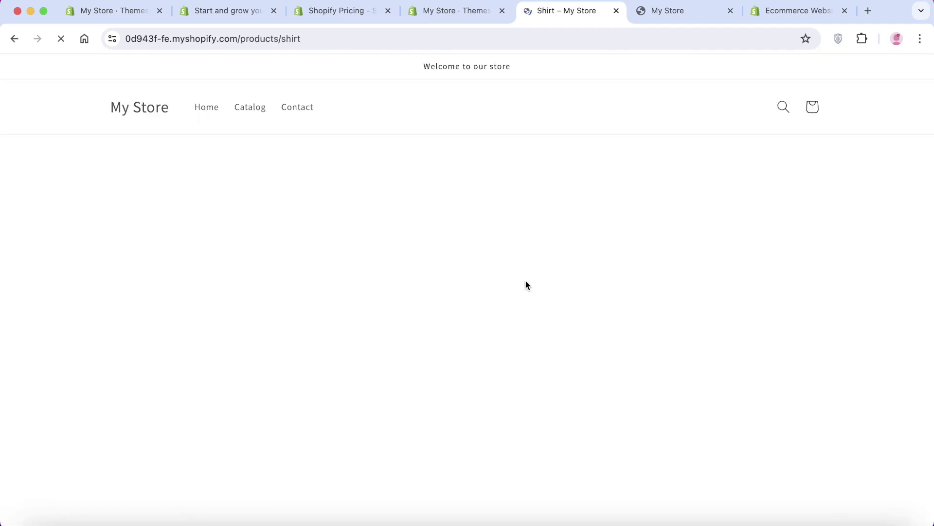
{"action": "scroll", "coordinate": [524, 284], "scroll_direction": "down", "scroll_amount": 2}
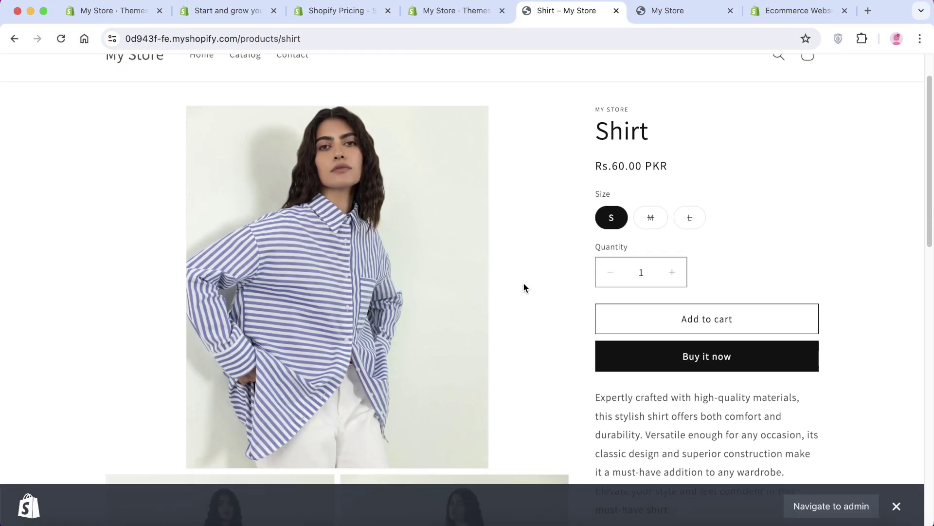
{"action": "scroll", "coordinate": [524, 287], "scroll_direction": "down", "scroll_amount": 1}
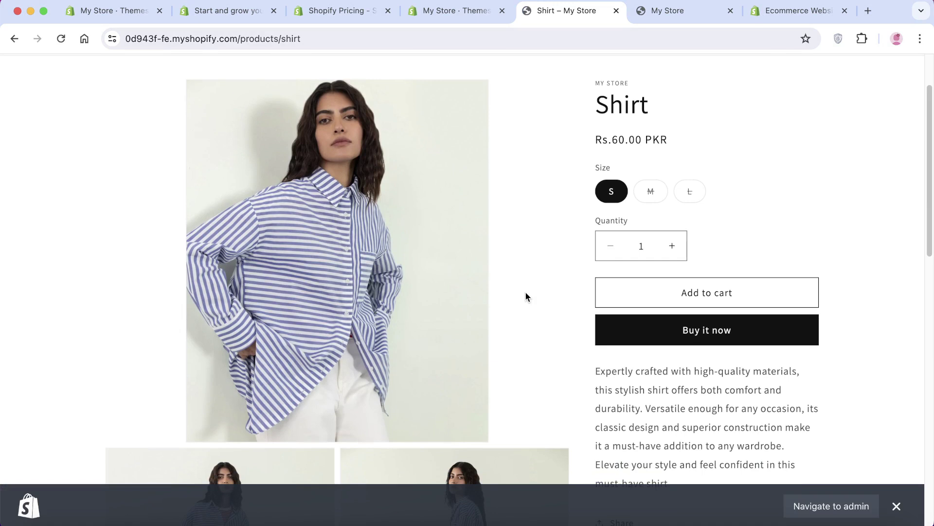